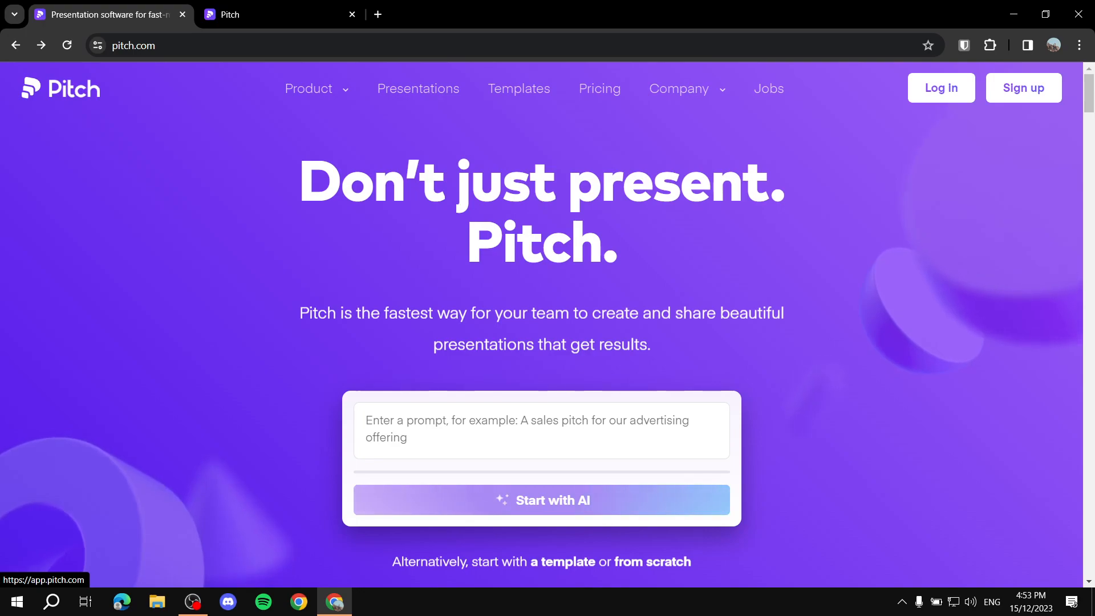
# Read the headline and the tagline beneath it on the Pitch home page
pyautogui.moveTo(299, 181); pyautogui.dragTo(617, 251)
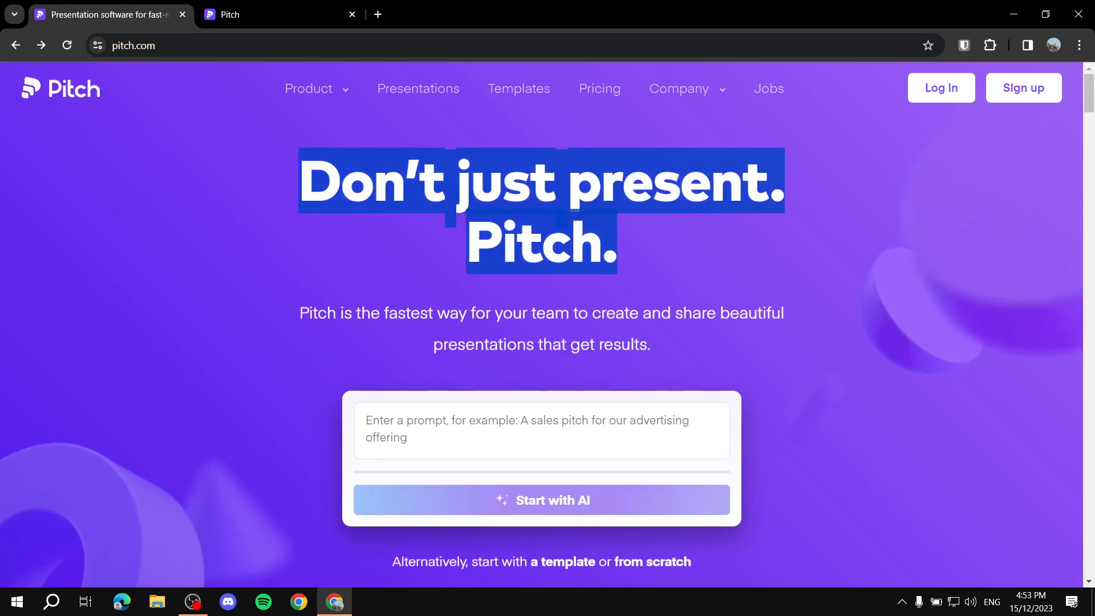
pyautogui.moveTo(299, 312); pyautogui.dragTo(651, 345)
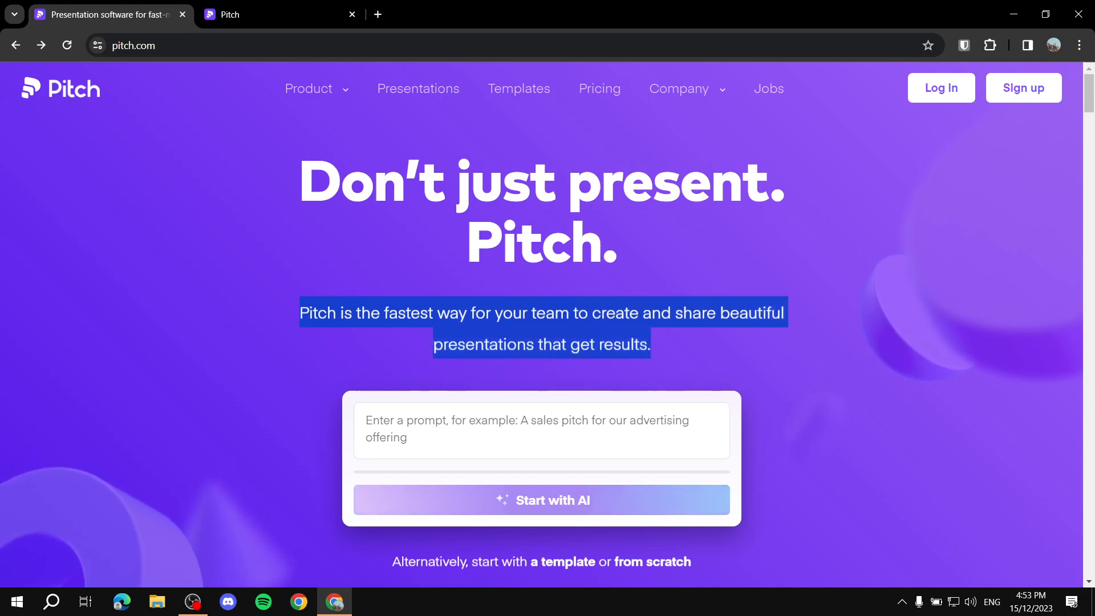
pyautogui.click(662, 349)
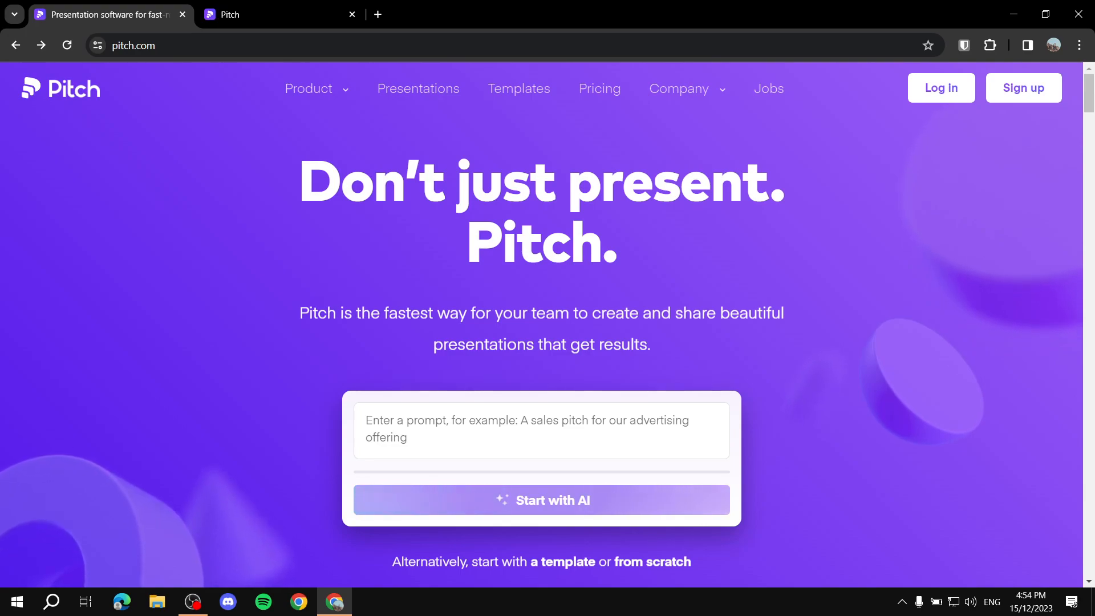
pyautogui.moveTo(299, 182); pyautogui.dragTo(656, 249)
pyautogui.click(655, 251)
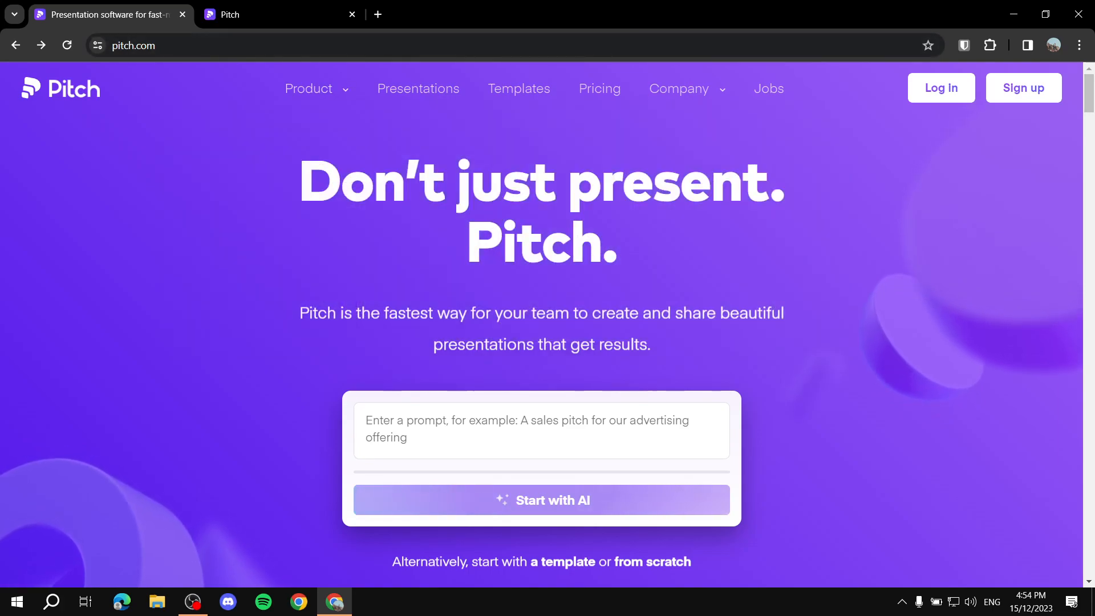
# Open Pitch's pricing page and compare the prices and included features of the Free, Pro and Business plans
pyautogui.click(599, 89)
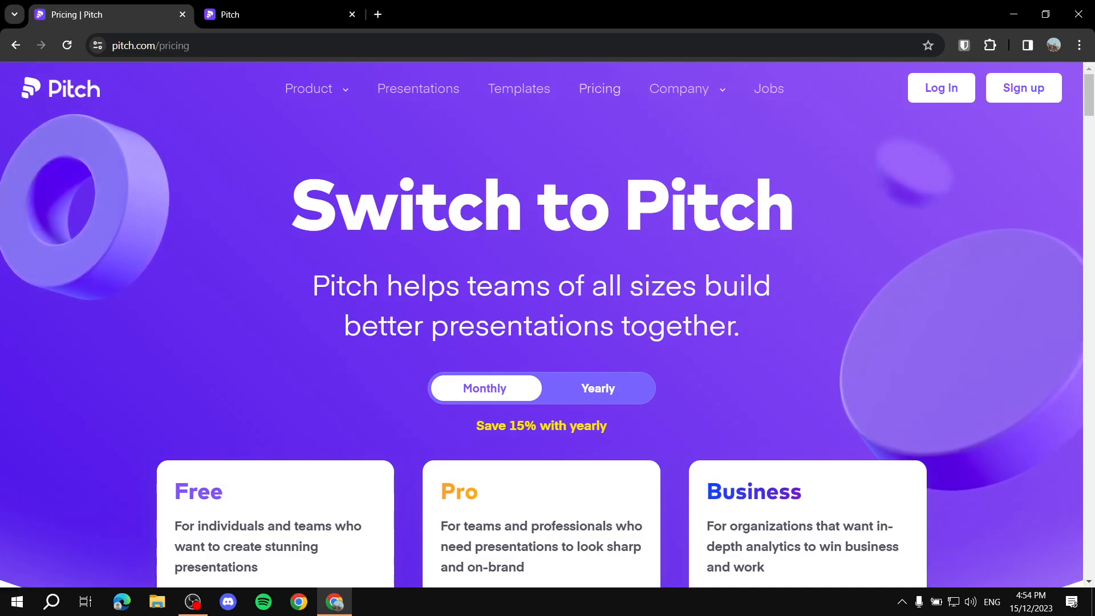
pyautogui.scroll(-3, 548, 325)
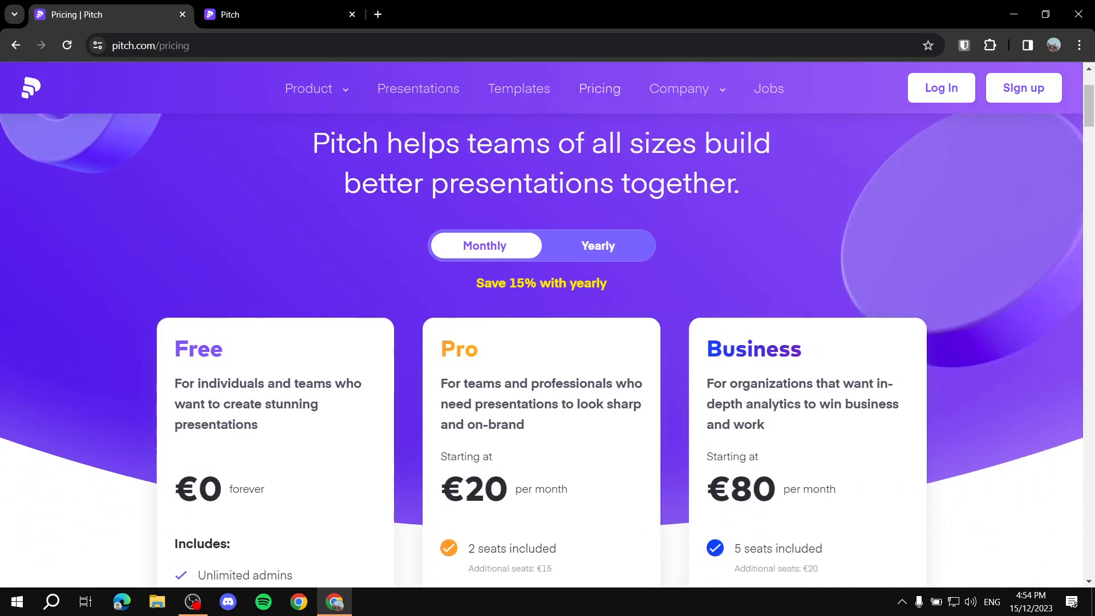
pyautogui.scroll(-3, 548, 325)
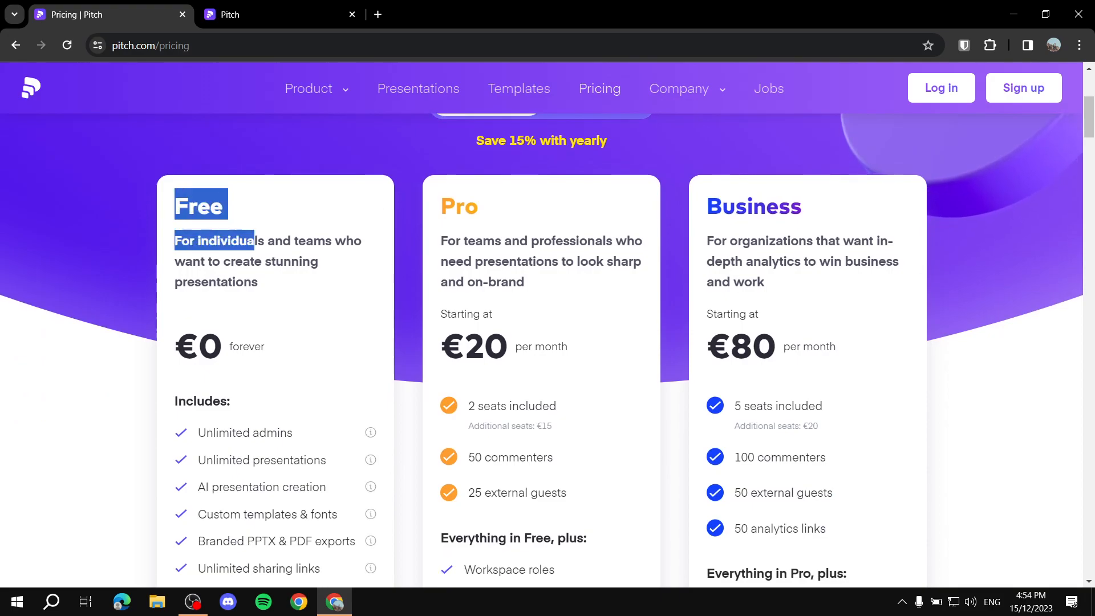
pyautogui.scroll(-3, 548, 325)
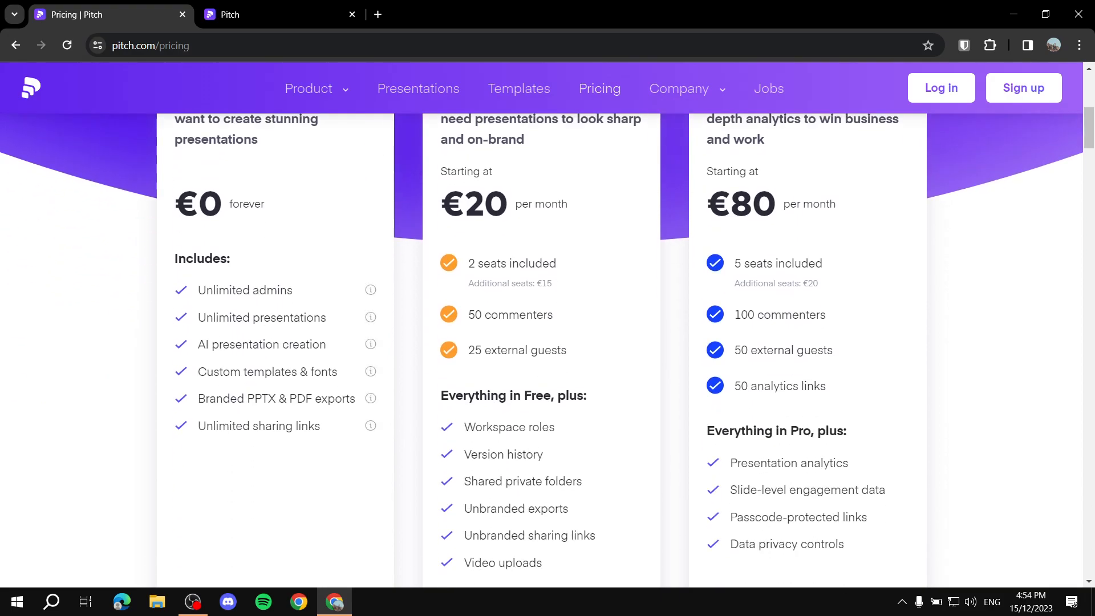
pyautogui.scroll(4, 547, 325)
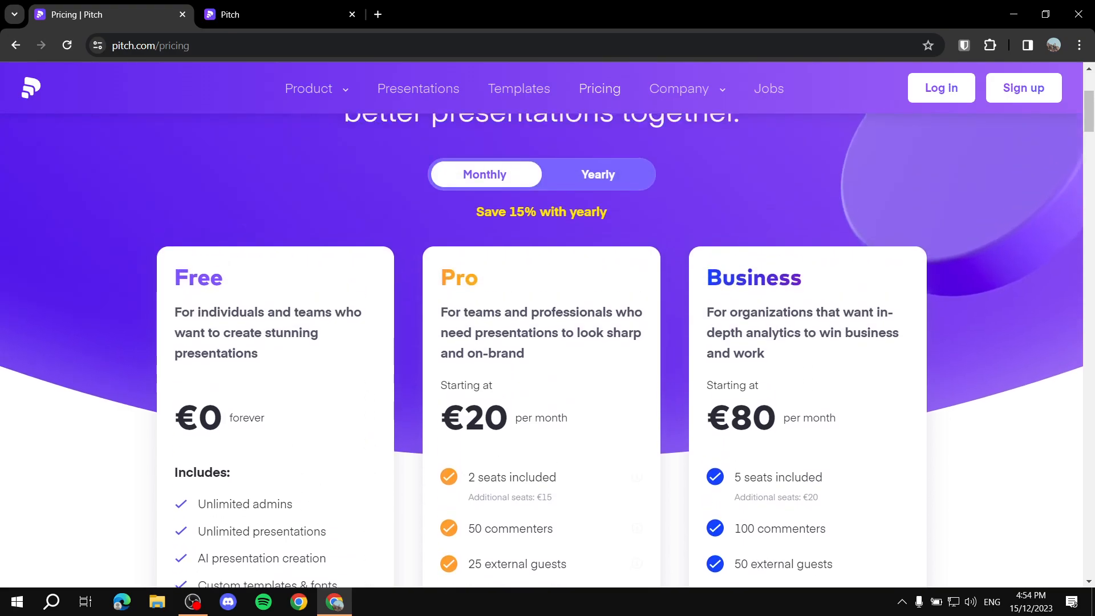
pyautogui.scroll(-4, 547, 325)
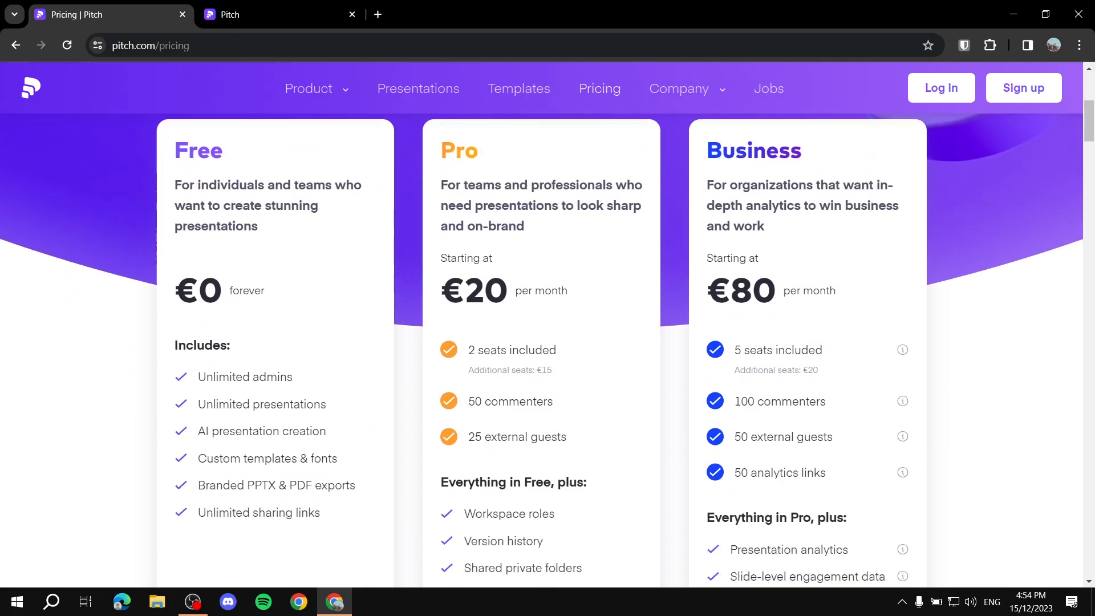
pyautogui.scroll(-3, 548, 325)
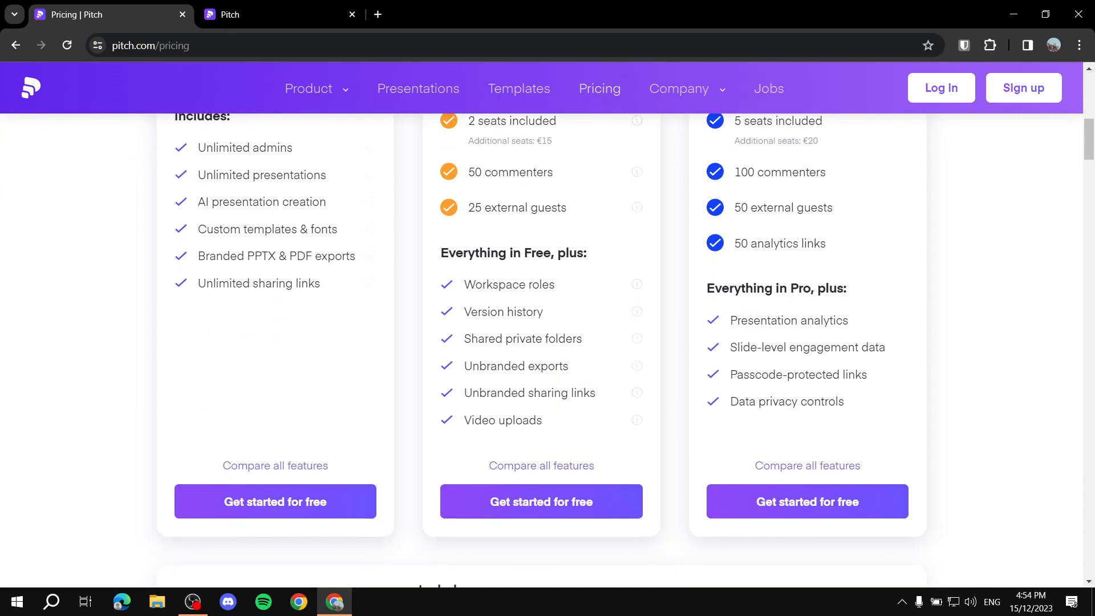
pyautogui.scroll(4, 548, 325)
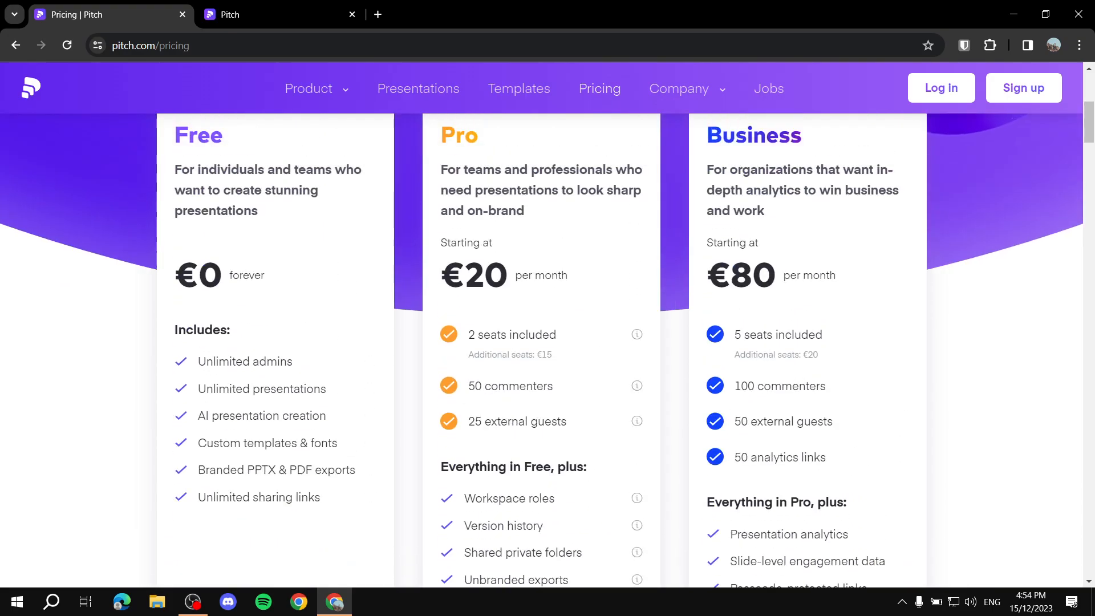
# Examine the plan comparison table from the Teams section through the media features, checking which plans include video uploads
pyautogui.scroll(-15, 547, 325)
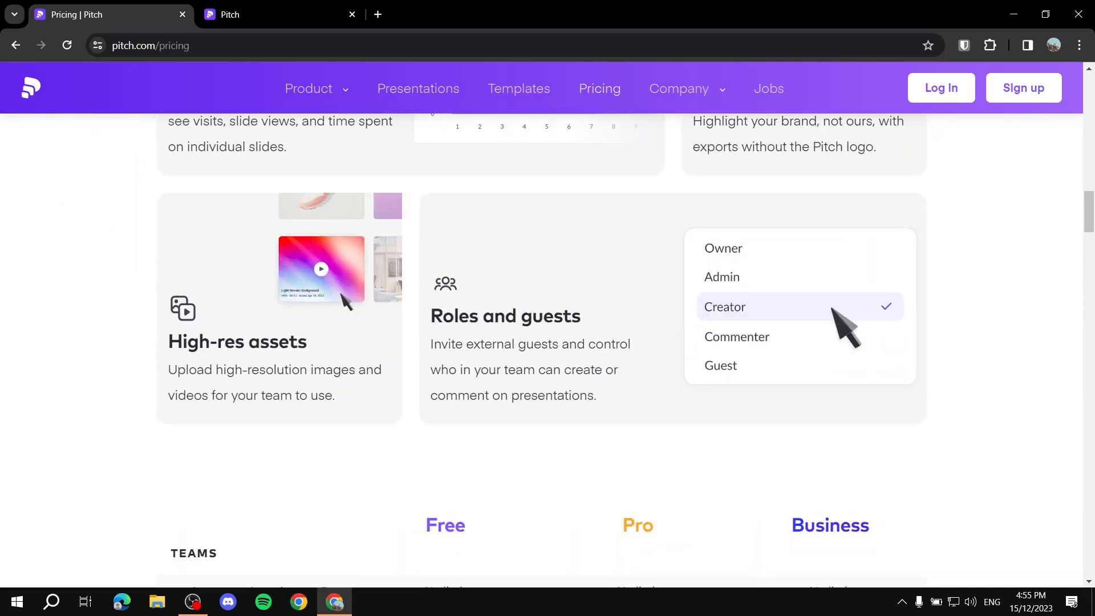
pyautogui.scroll(-7, 547, 325)
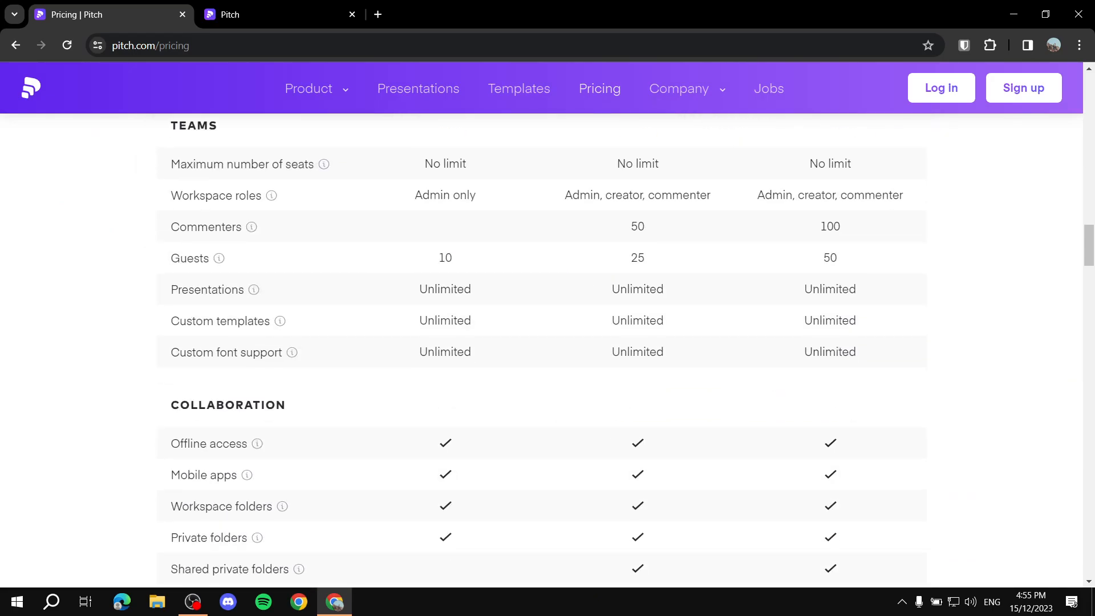
pyautogui.scroll(-5, 548, 325)
pyautogui.scroll(1, 547, 325)
pyautogui.scroll(-7, 548, 325)
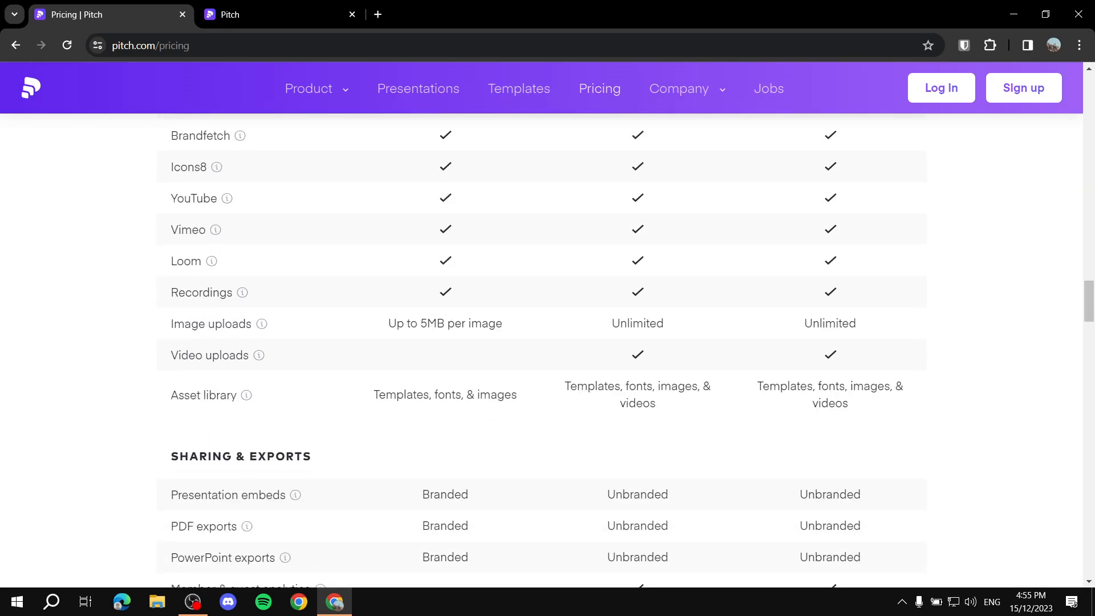
pyautogui.scroll(-2, 547, 325)
pyautogui.scroll(4, 547, 325)
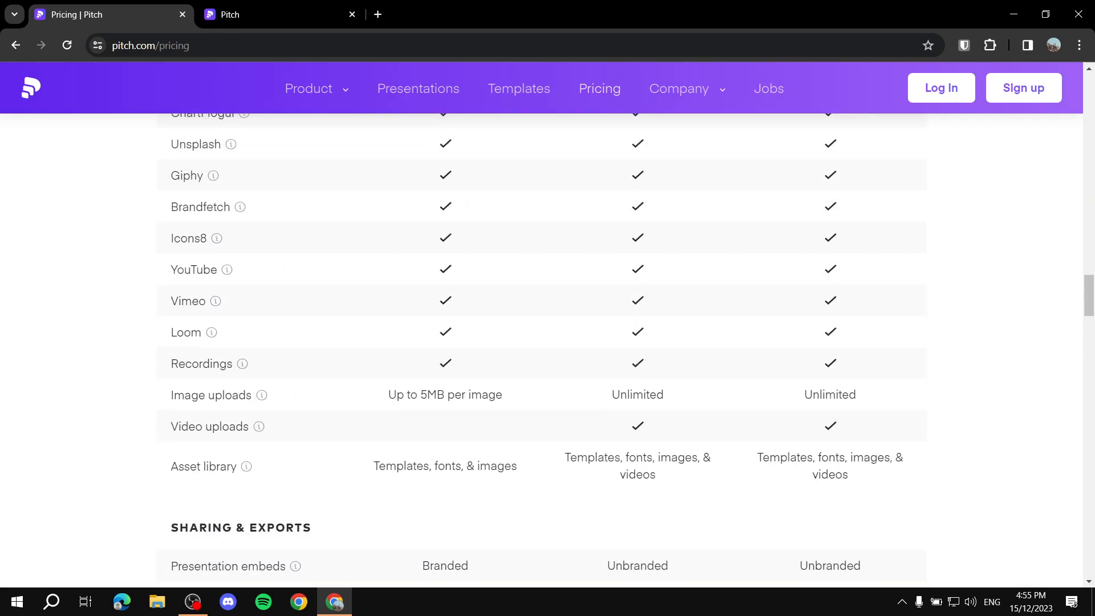
pyautogui.moveTo(171, 426); pyautogui.dragTo(248, 426)
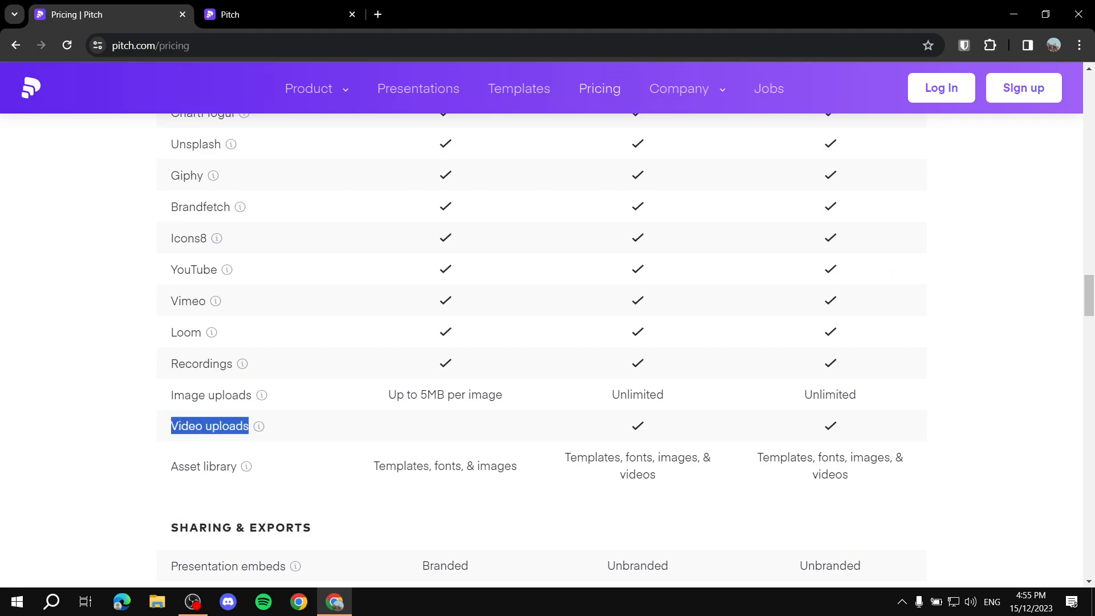
pyautogui.click(248, 426)
# Review the Sharing & Exports and Support rows of the plan comparison, and return to the start of the pricing page
pyautogui.scroll(-4, 548, 343)
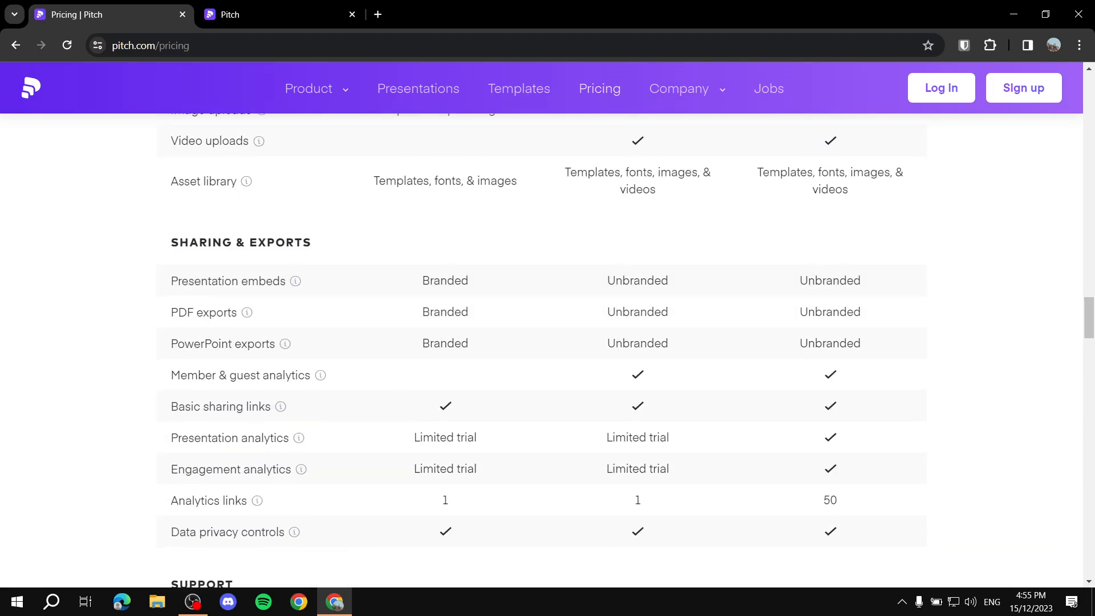
pyautogui.scroll(-2, 548, 342)
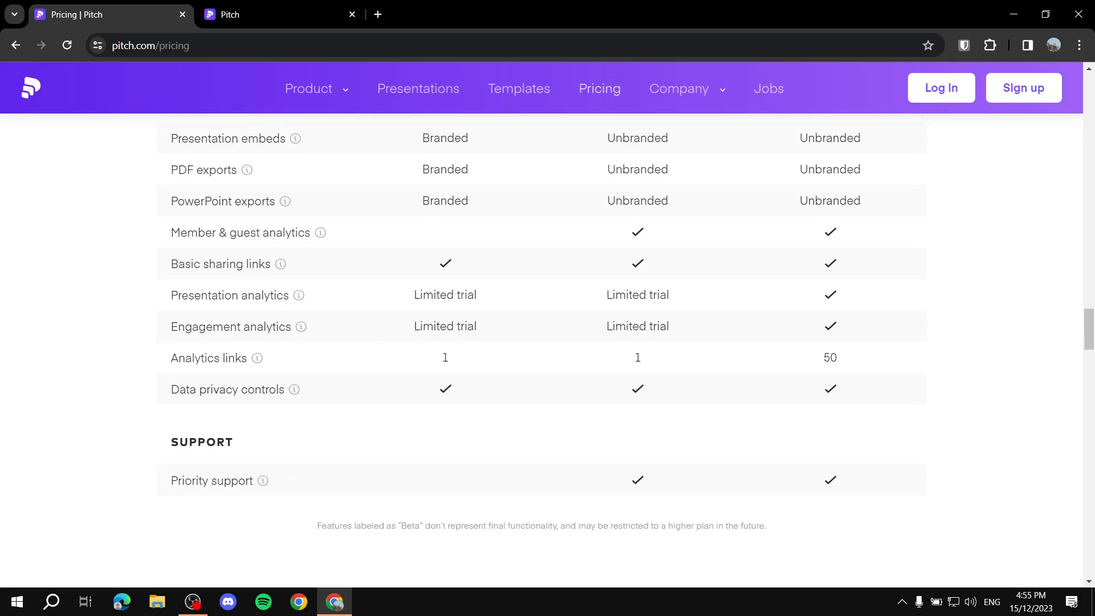
pyautogui.moveTo(172, 138); pyautogui.dragTo(241, 358)
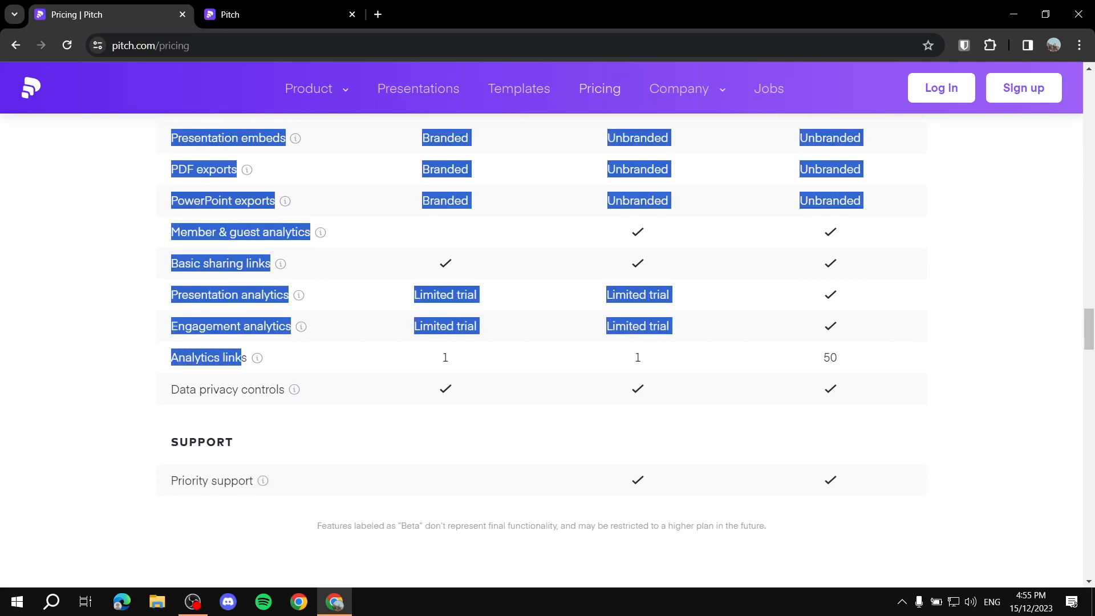
pyautogui.click(241, 358)
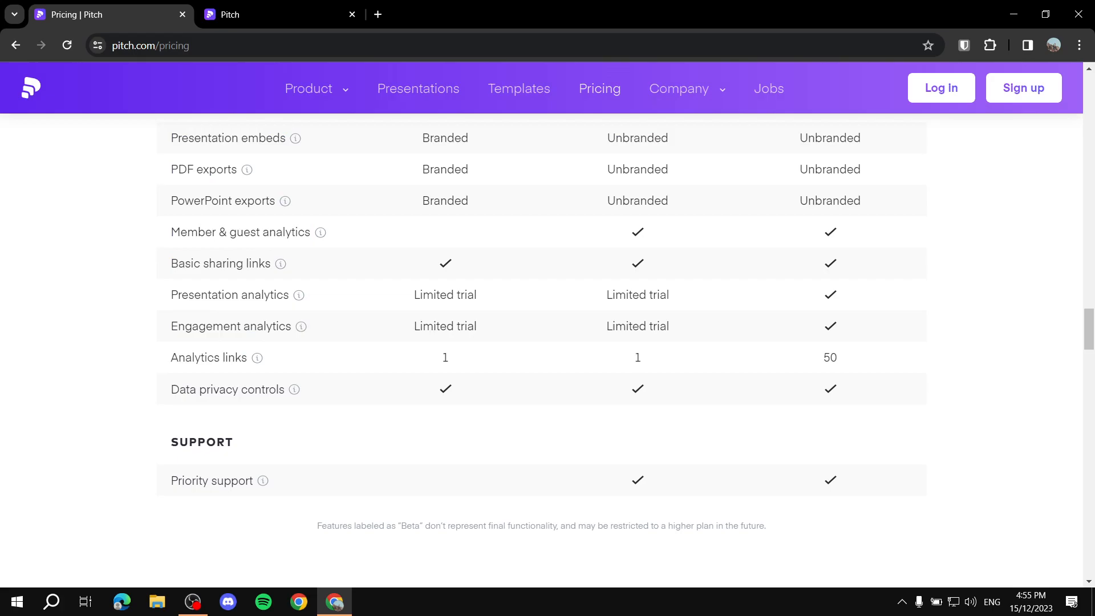
pyautogui.scroll(20, 547, 342)
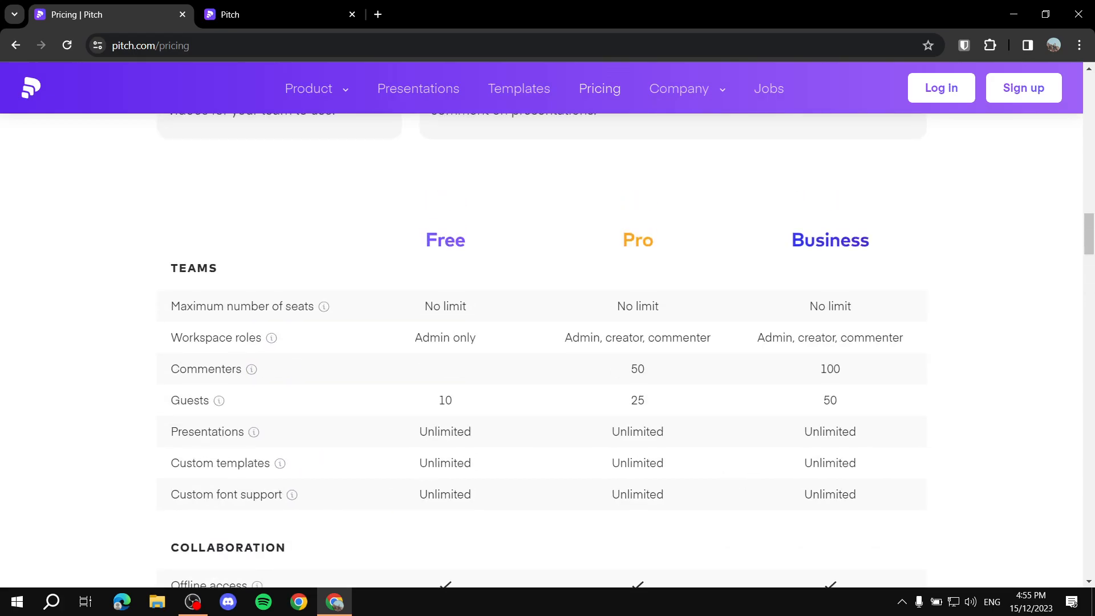
pyautogui.scroll(3, 548, 342)
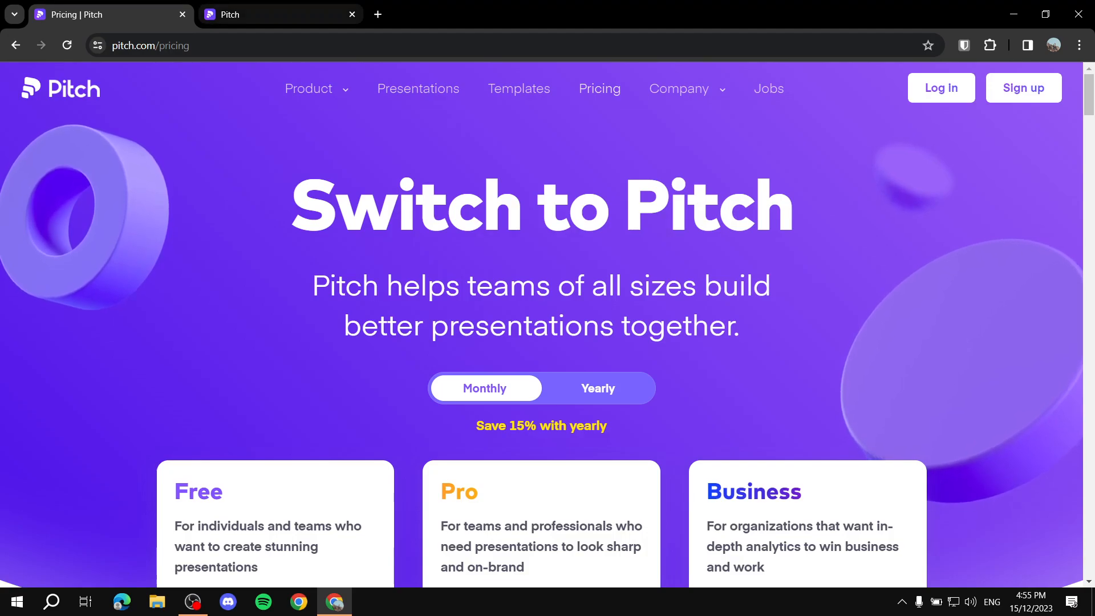
# Switch to the Pitch app's new-presentation page and look through the first rows of the template gallery
pyautogui.click(274, 14)
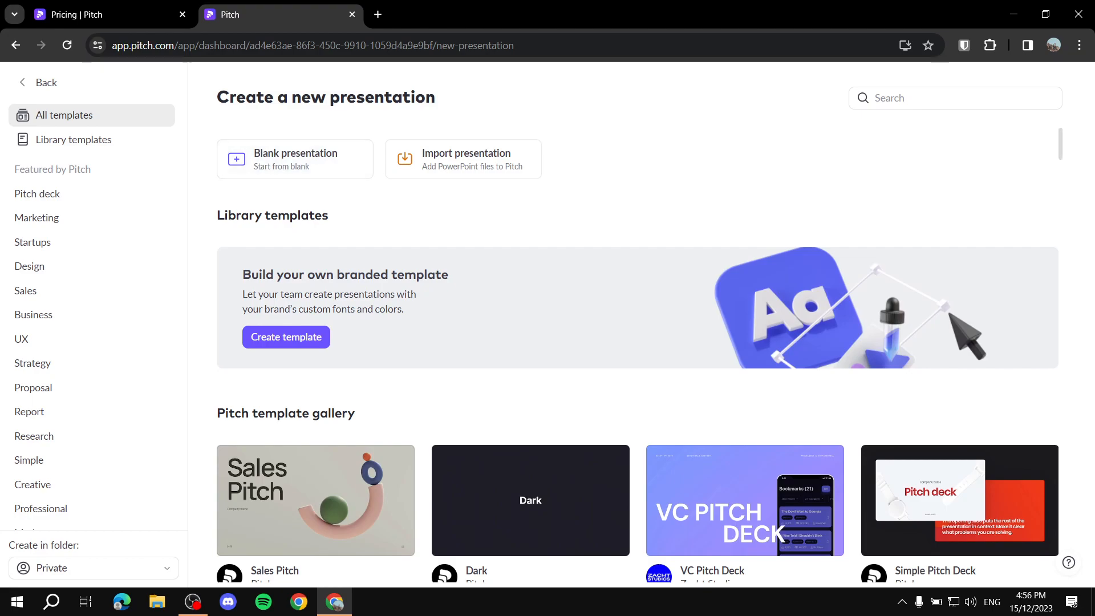
pyautogui.scroll(-5, 637, 365)
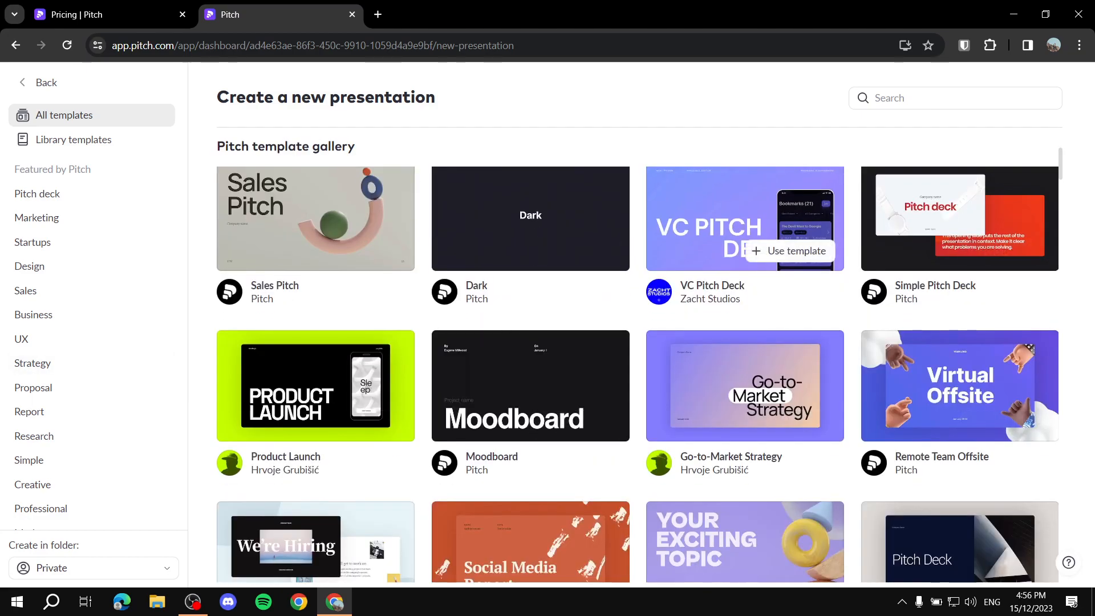
pyautogui.scroll(-5, 741, 428)
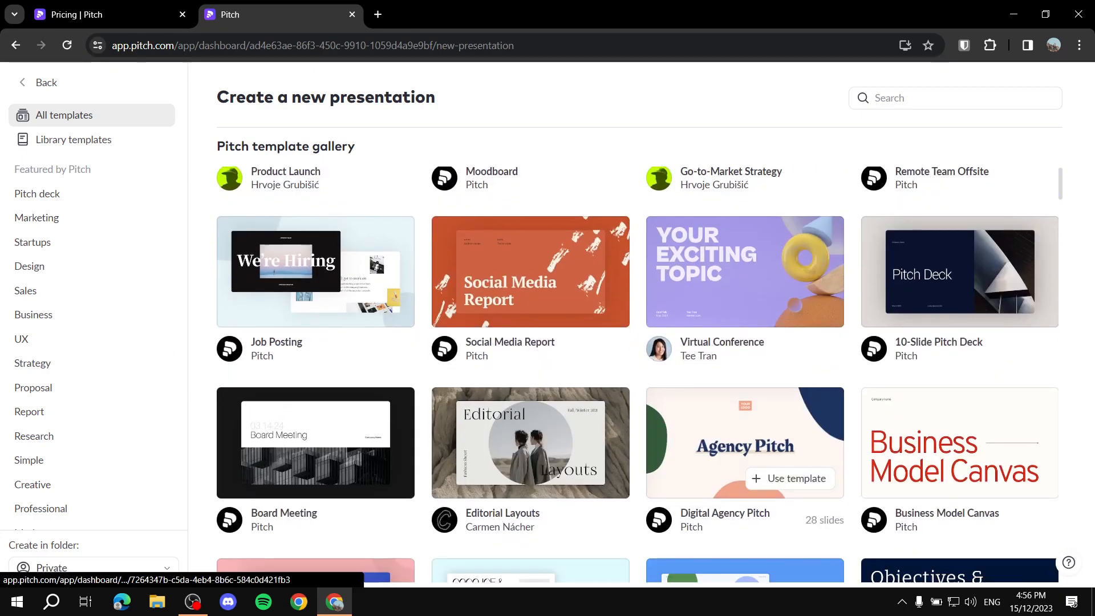
pyautogui.scroll(-10, 793, 478)
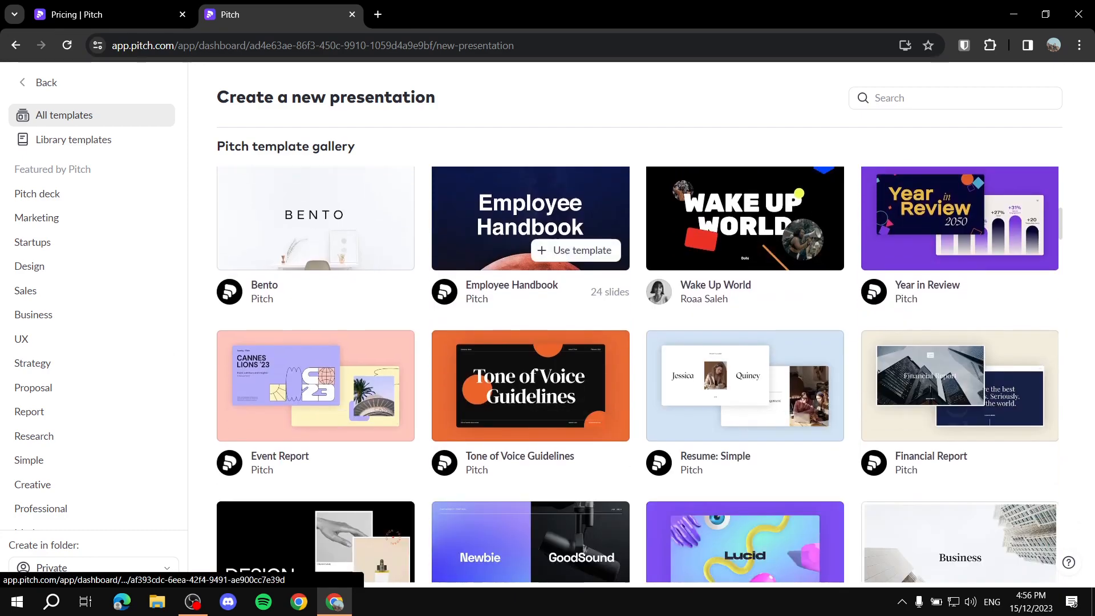
pyautogui.scroll(-7, 477, 383)
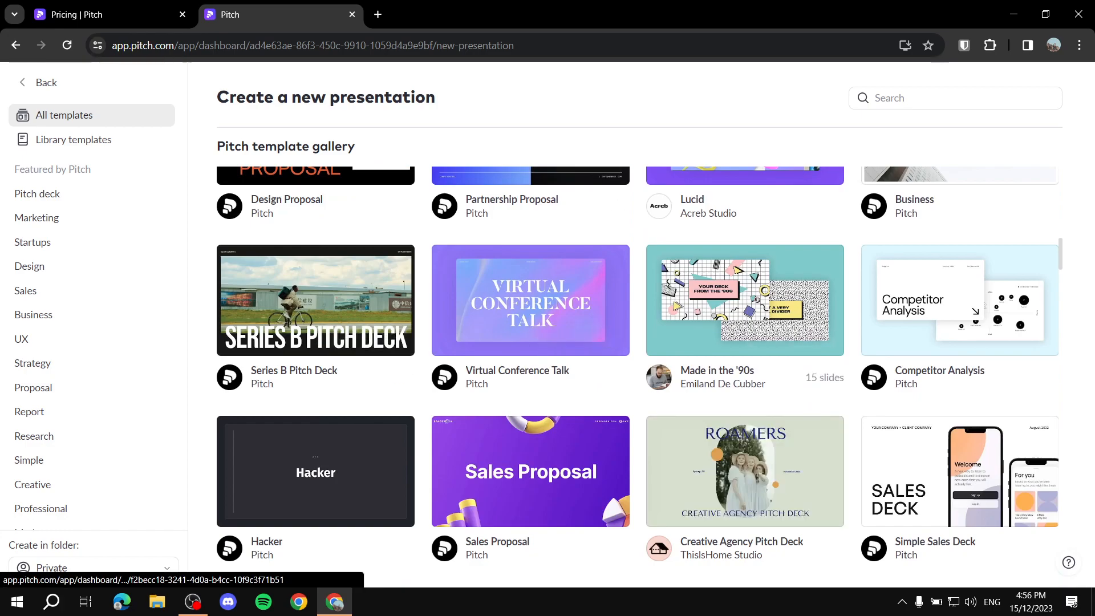
pyautogui.scroll(4, 477, 383)
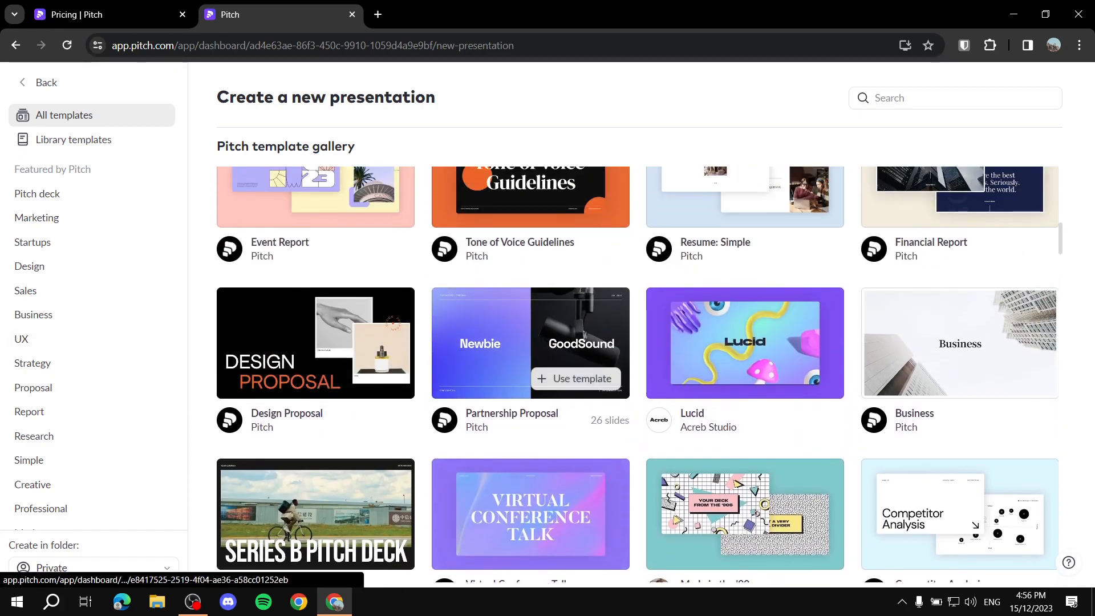
pyautogui.scroll(5, 477, 384)
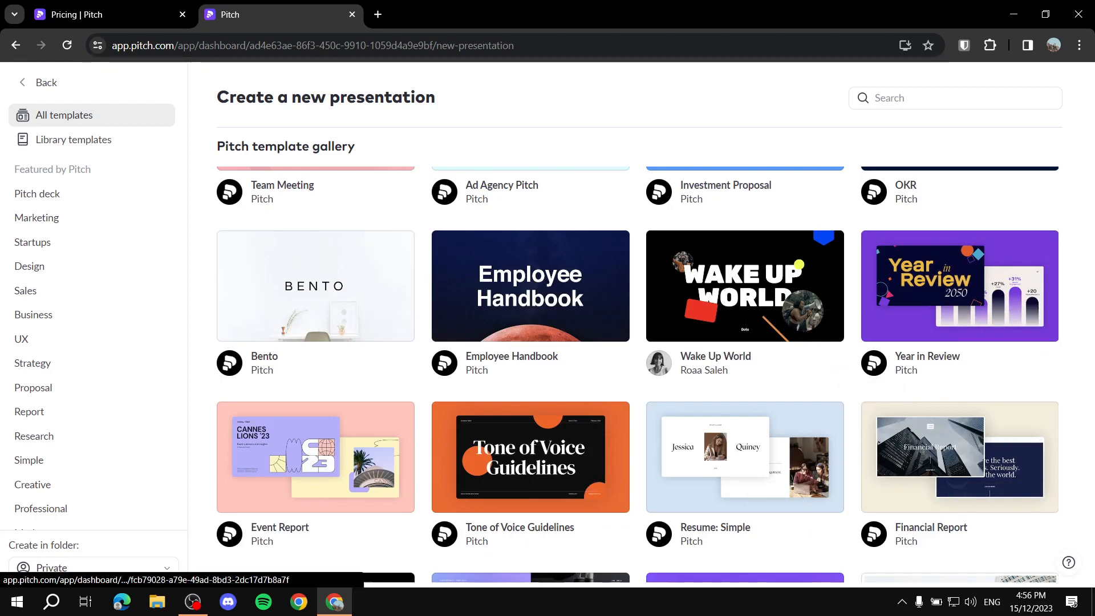
pyautogui.scroll(11, 799, 297)
pyautogui.scroll(5, 793, 279)
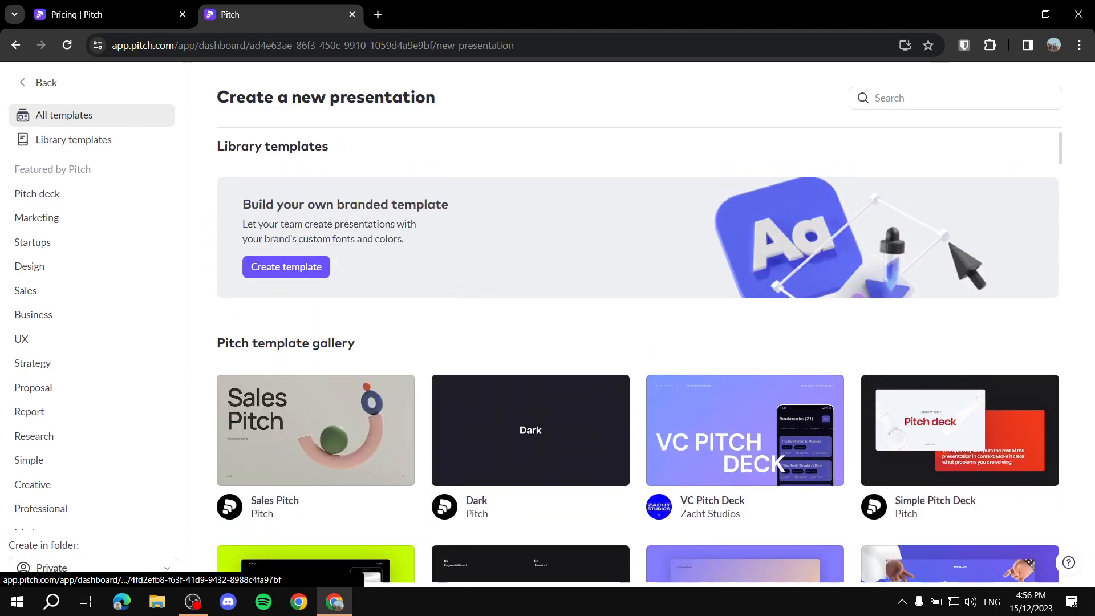
# Browse further through the template gallery, examining designs down to the Market Research and Case Study templates
pyautogui.scroll(-12, 576, 365)
pyautogui.scroll(-4, 576, 343)
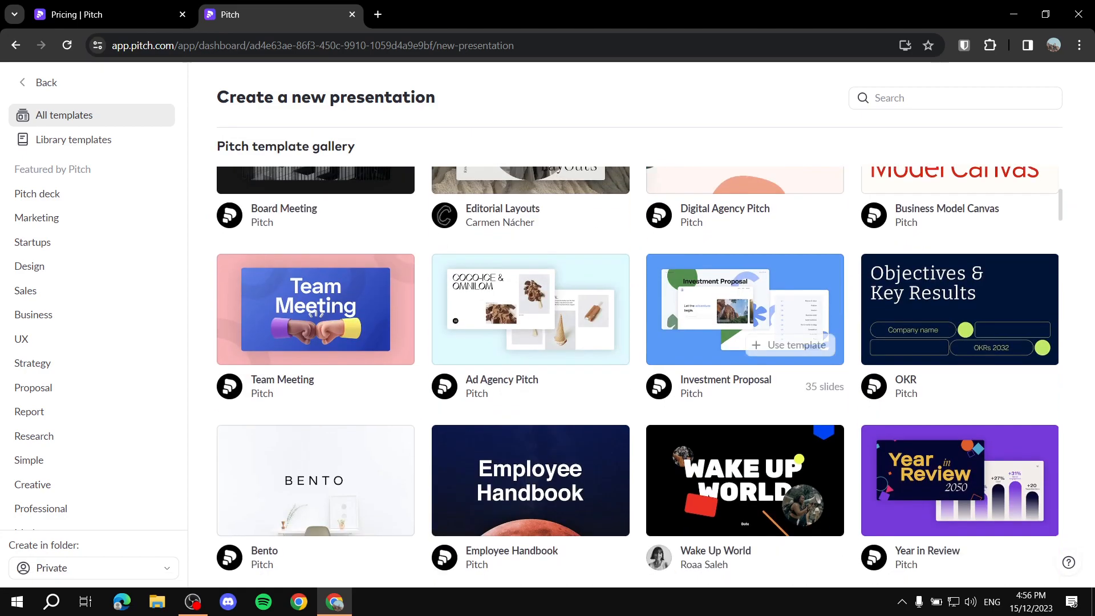
pyautogui.scroll(3, 776, 308)
pyautogui.scroll(-8, 788, 308)
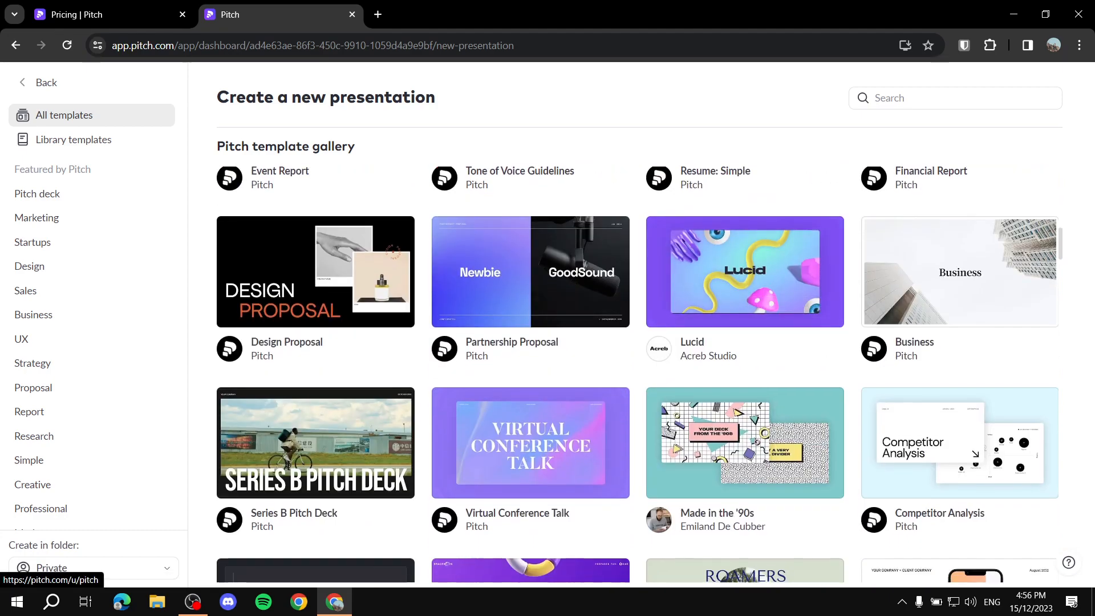
pyautogui.scroll(-9, 787, 308)
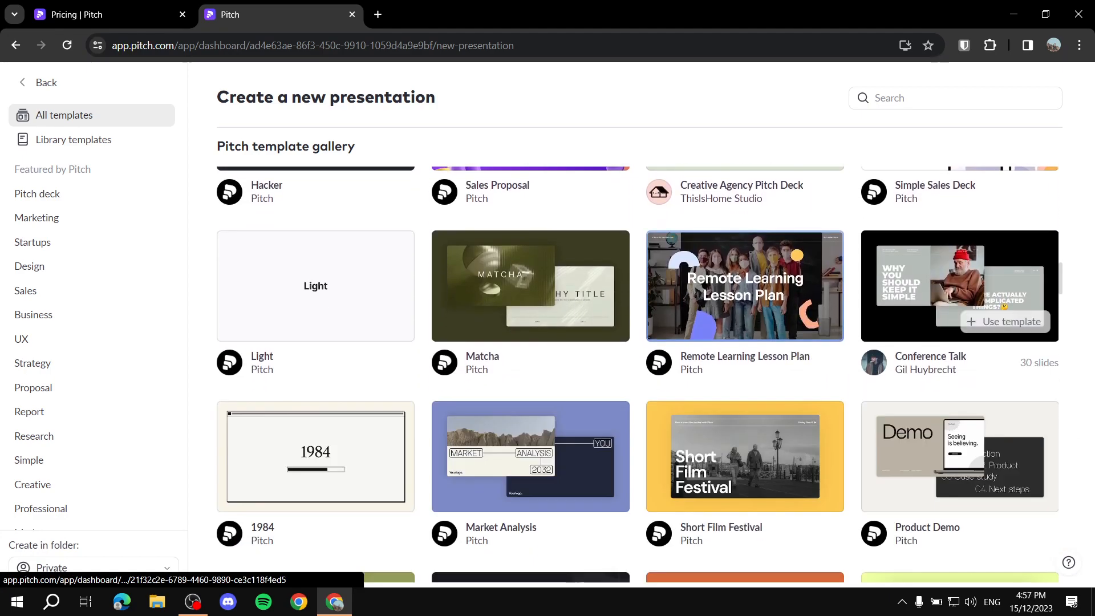
pyautogui.scroll(-5, 787, 320)
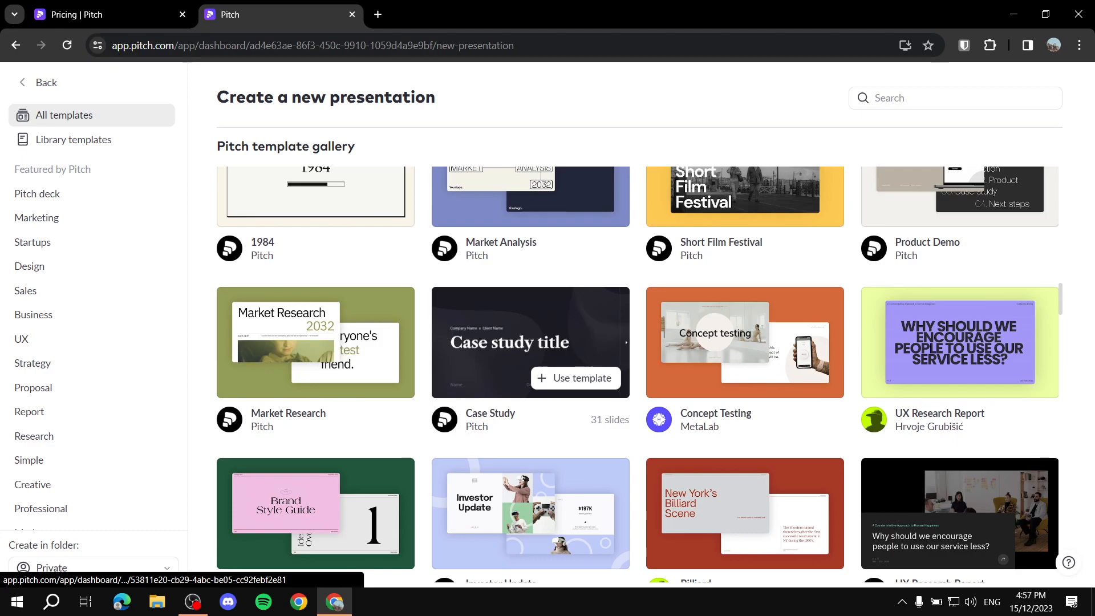
# Create a presentation from the Case Study template and open slide 4, selecting its body text and building photo in turn
pyautogui.click(576, 378)
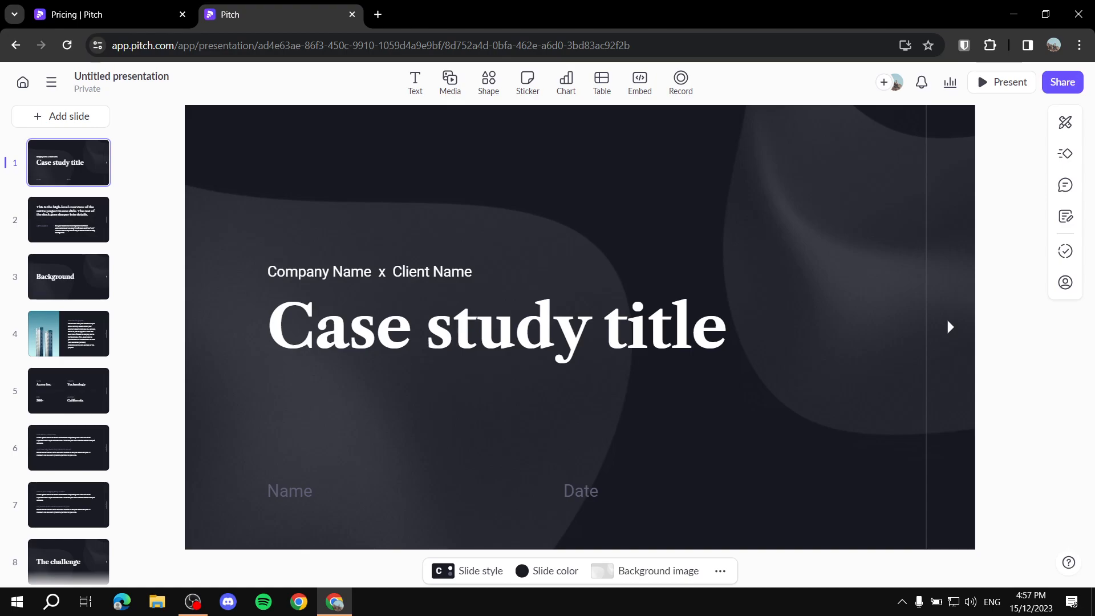
pyautogui.click(68, 219)
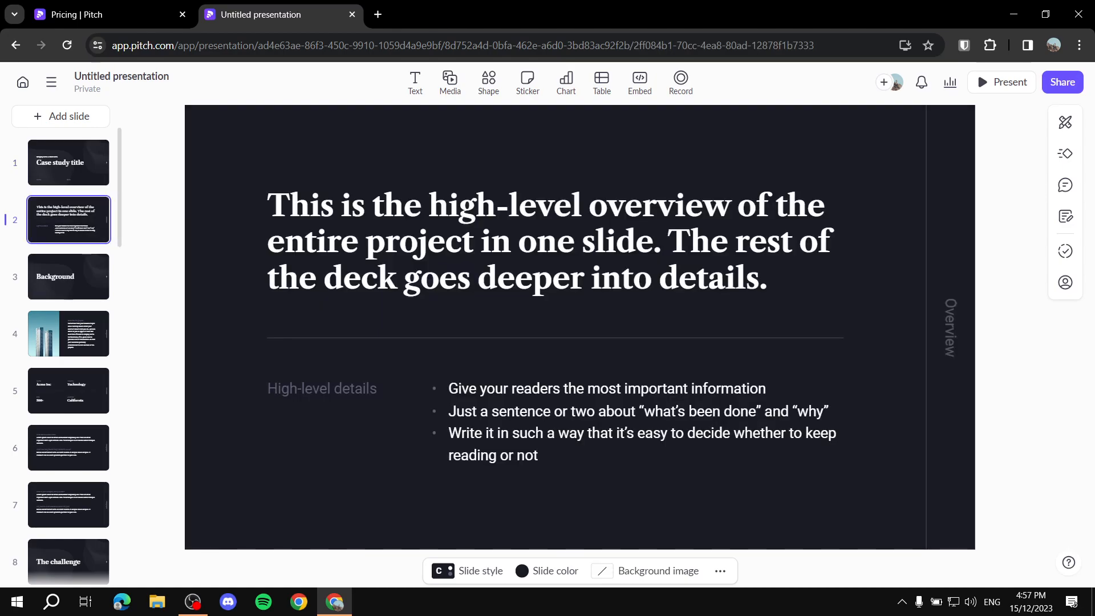
pyautogui.press('Down')
pyautogui.press('Down')
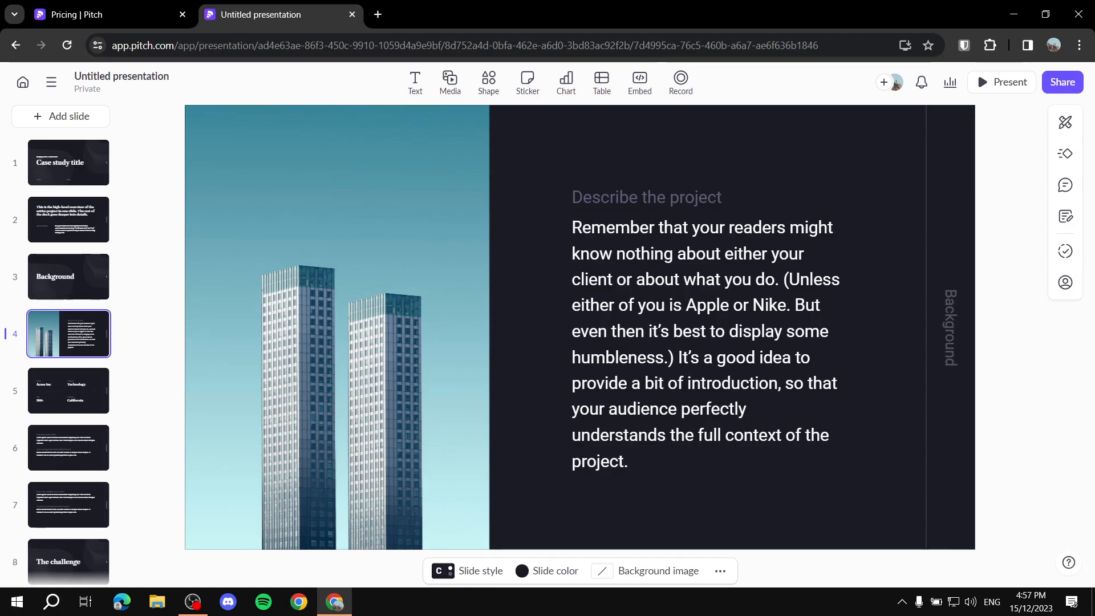
pyautogui.click(707, 344)
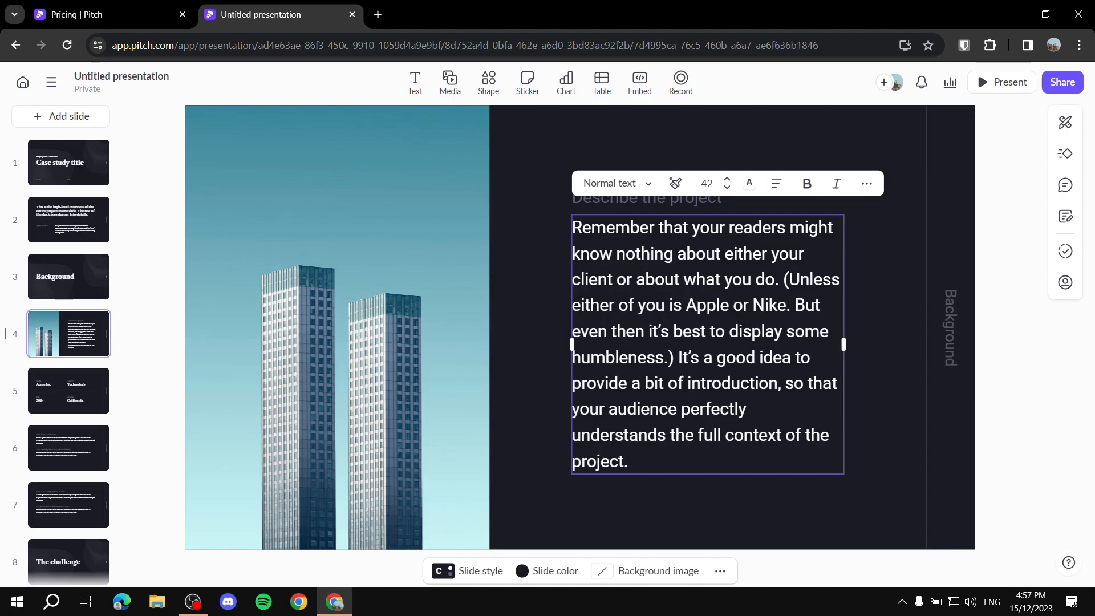
pyautogui.click(337, 326)
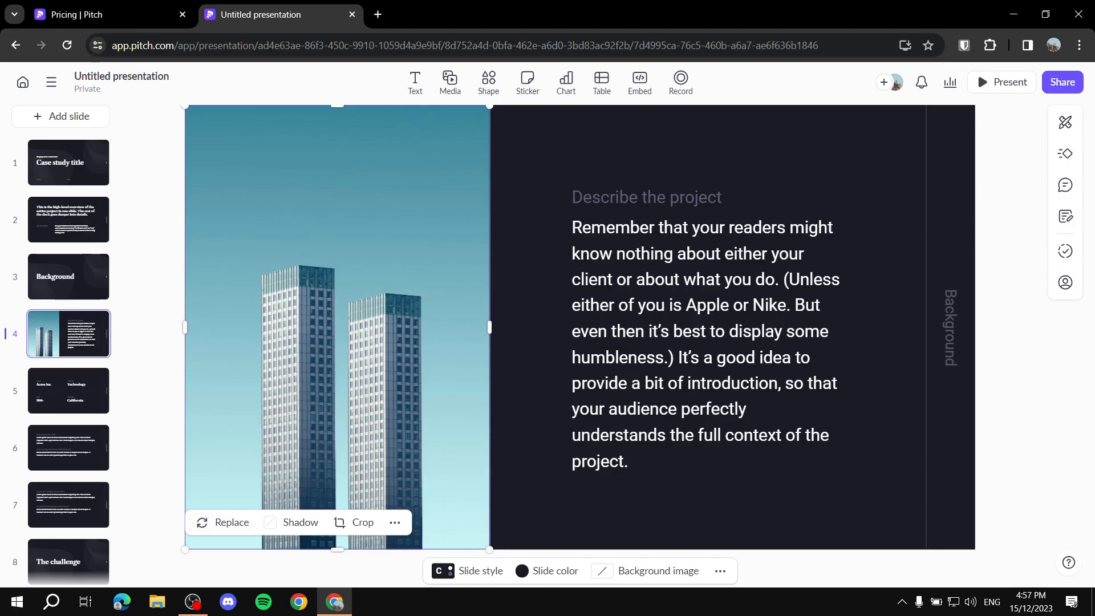
# Change the "Describe the project" subheadline's text color to the custom blue #232AFF
pyautogui.click(673, 197)
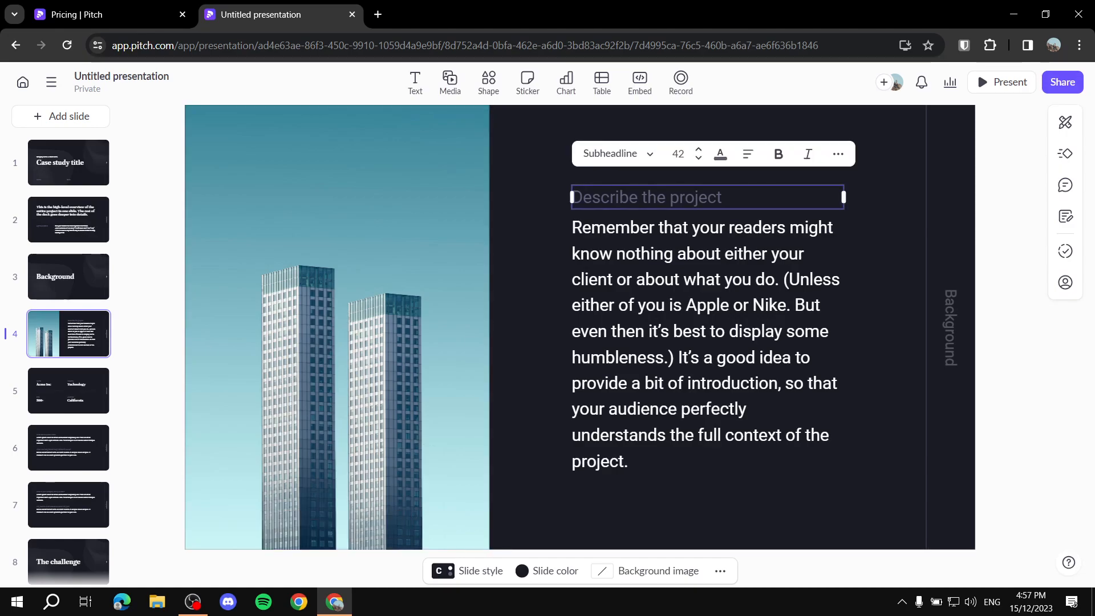
pyautogui.click(721, 154)
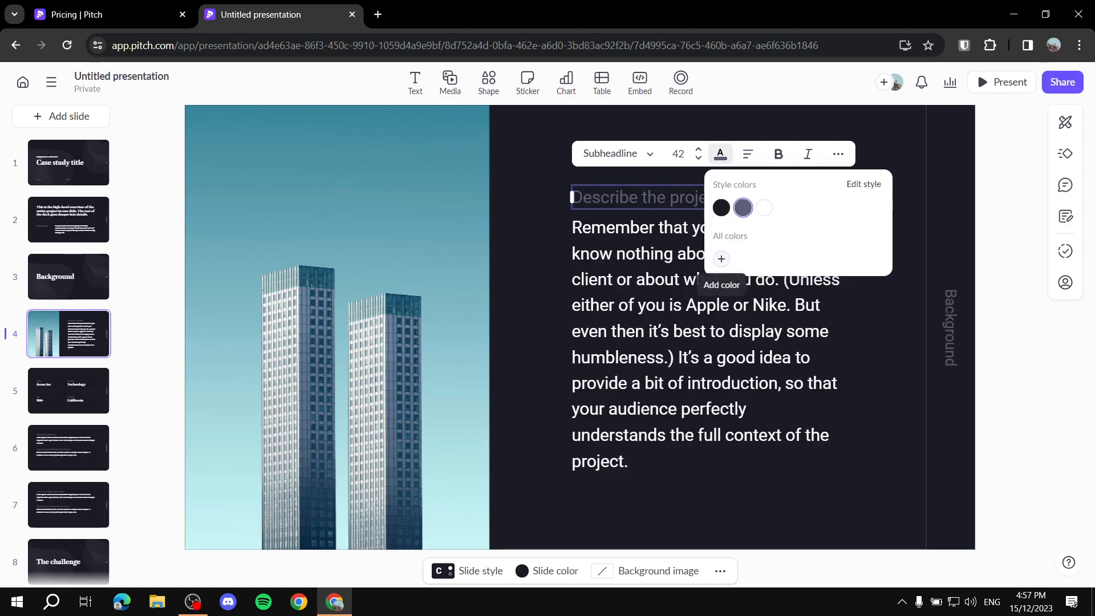
pyautogui.click(721, 259)
pyautogui.moveTo(680, 313); pyautogui.dragTo(708, 274)
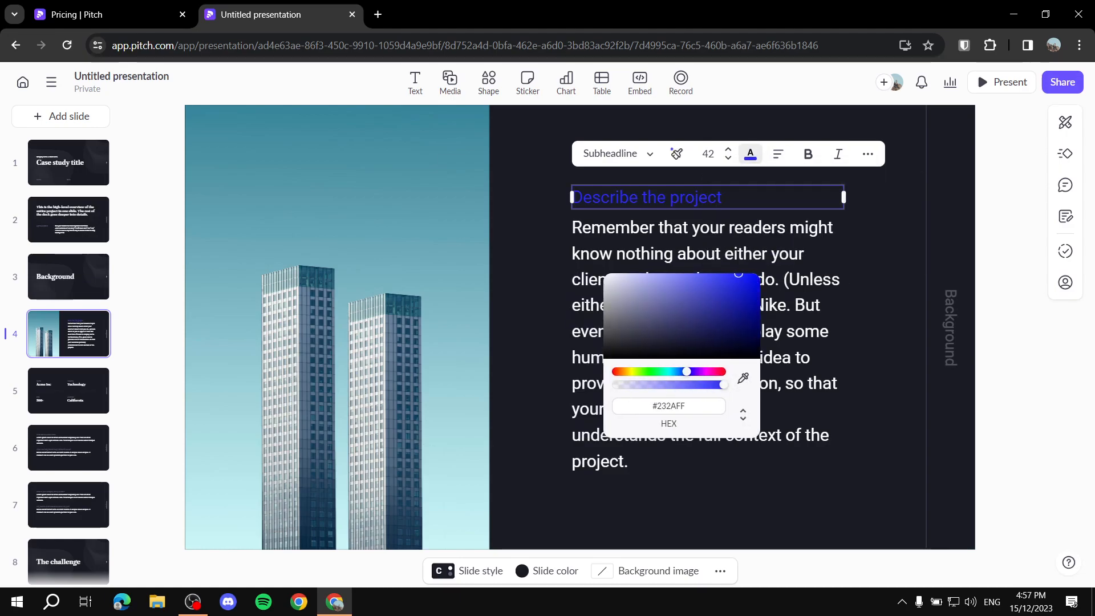
pyautogui.press('Escape')
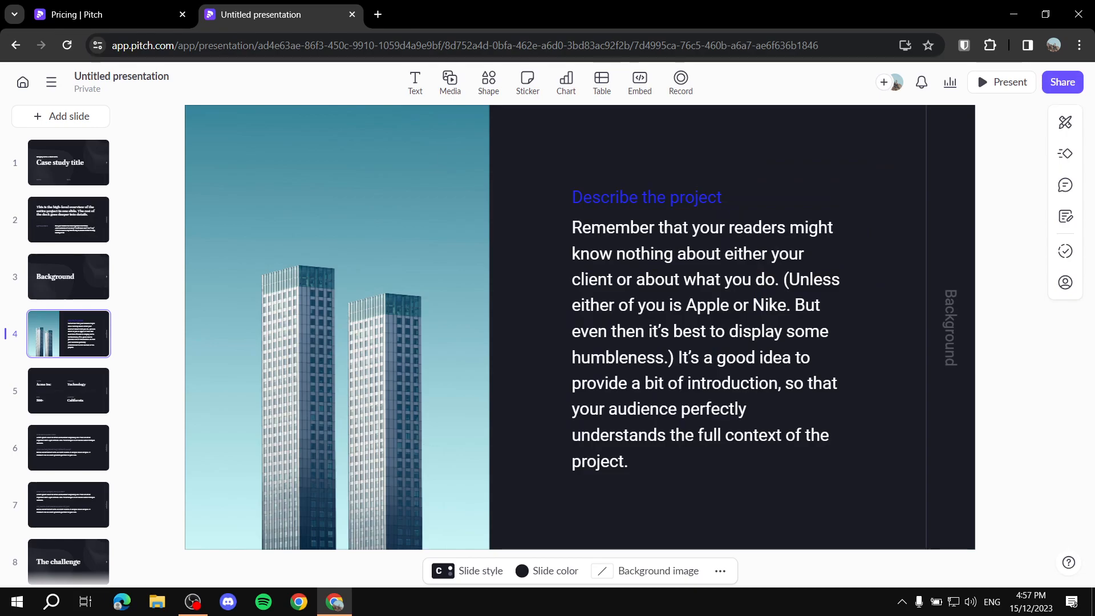
# Return the "Describe the project" subheadline to the muted gray-purple style color
pyautogui.click(665, 197)
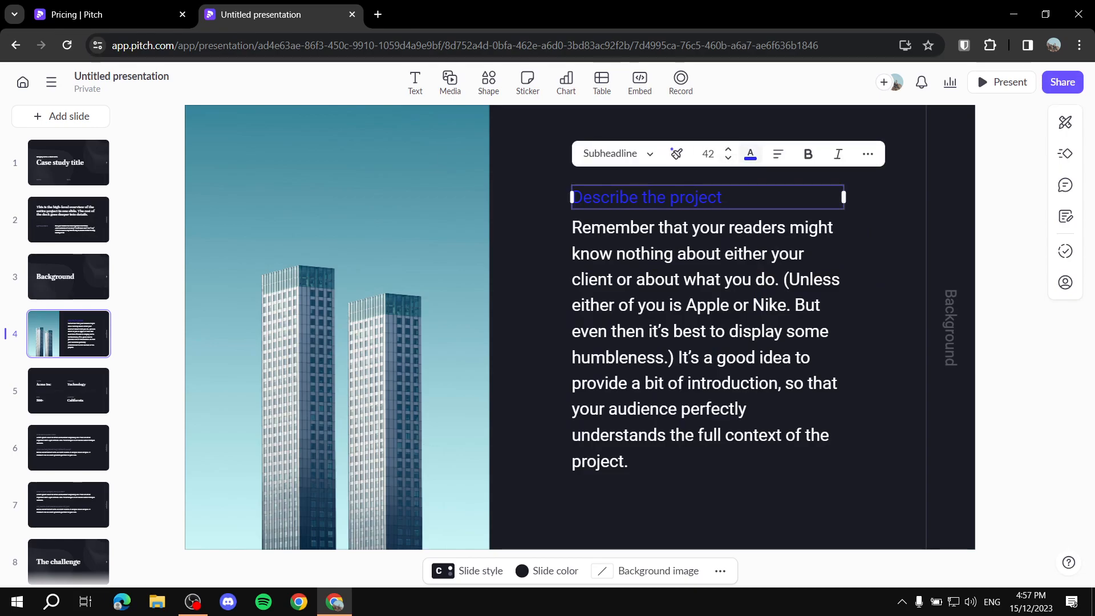
pyautogui.click(750, 154)
pyautogui.click(773, 207)
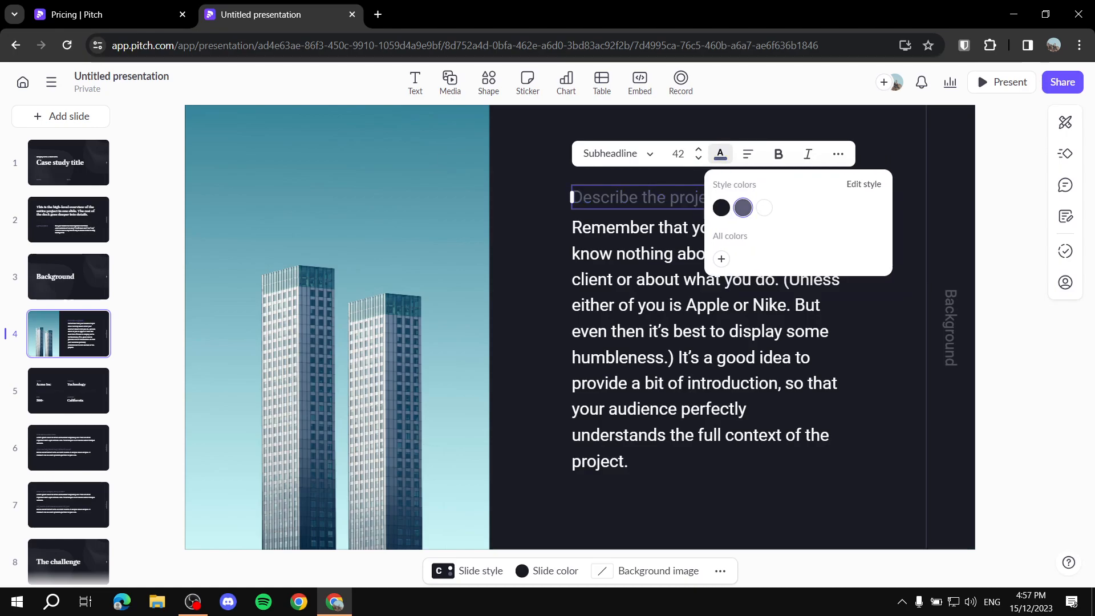
# Replace slide 4's building photo with the dark abstract curved-shapes image from Unsplash, glancing at the Giphy source while choosing
pyautogui.click(365, 274)
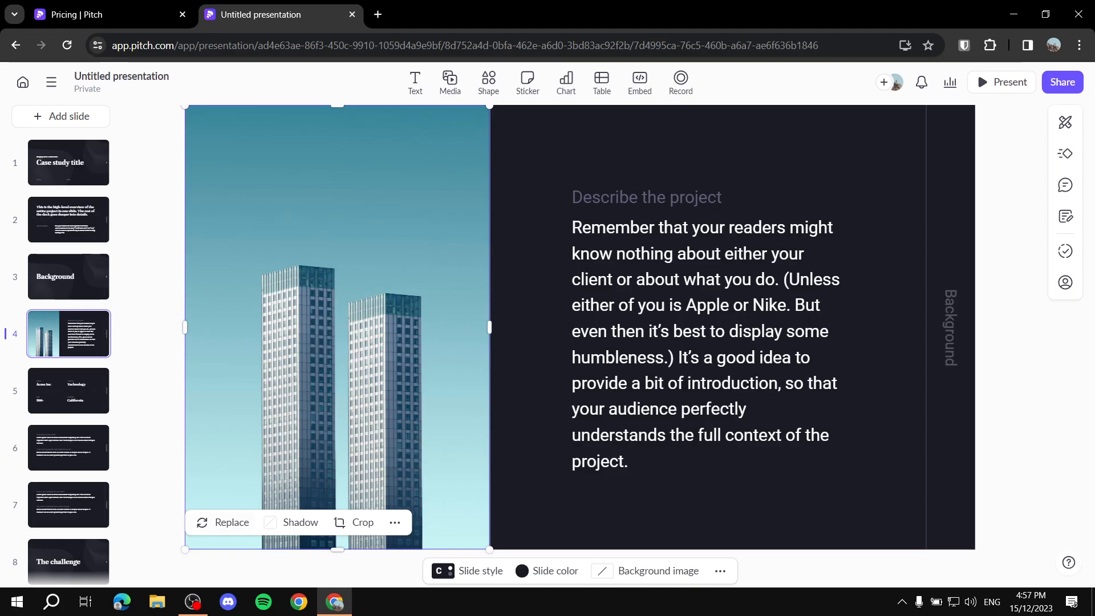
pyautogui.click(223, 523)
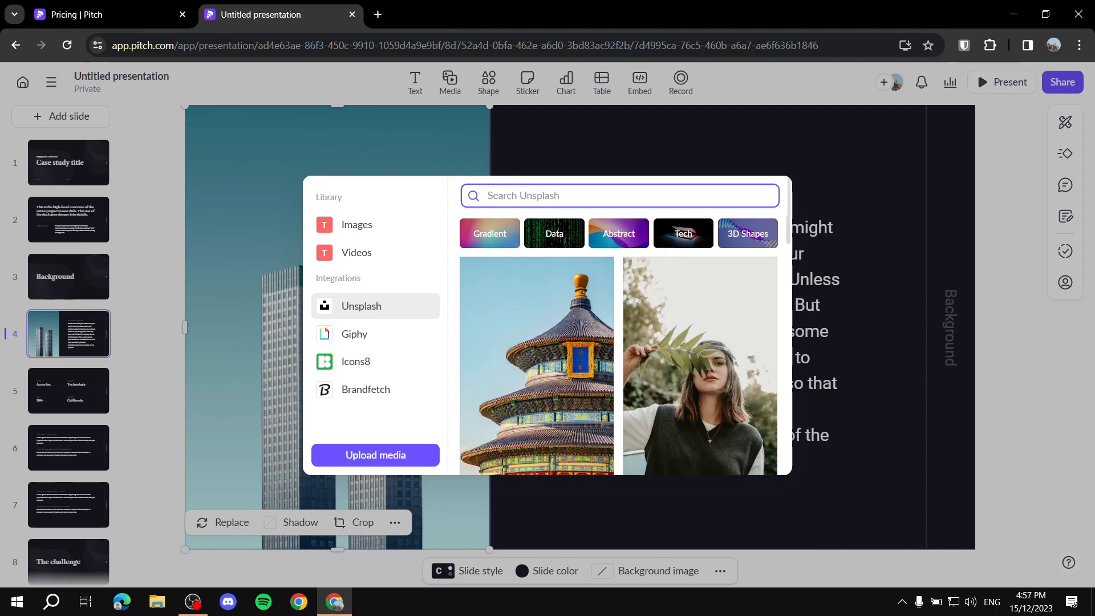
pyautogui.scroll(-5, 619, 342)
pyautogui.click(376, 306)
pyautogui.click(354, 333)
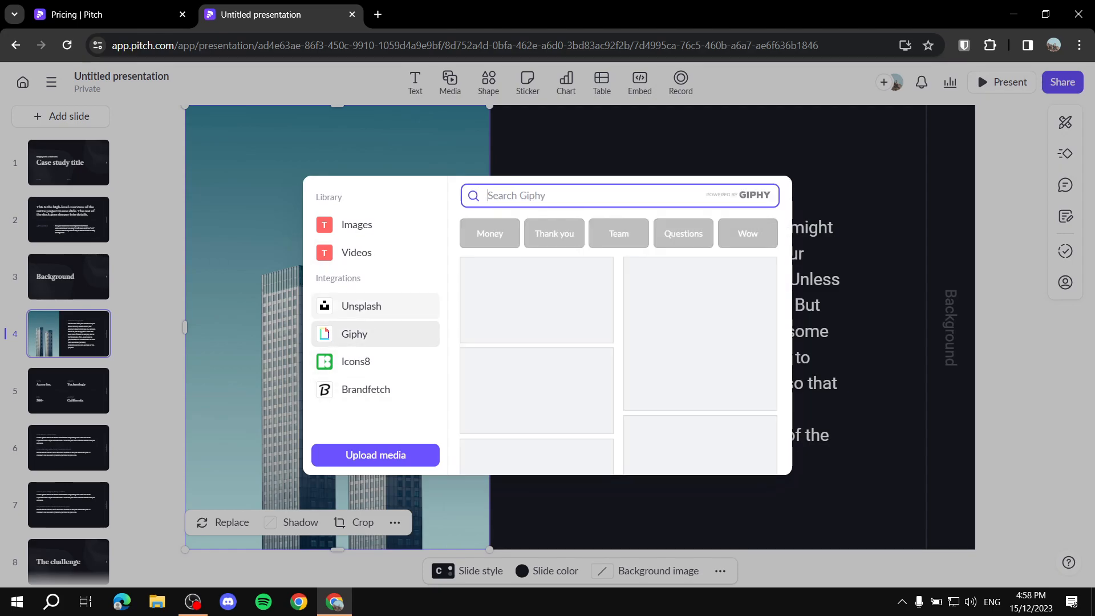
pyautogui.click(375, 306)
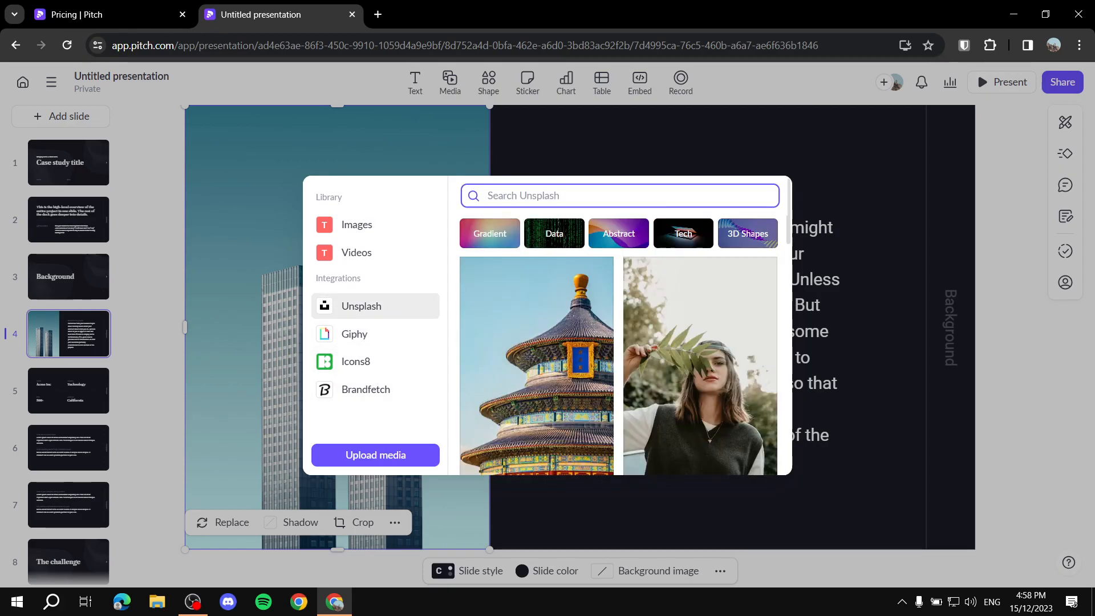
pyautogui.scroll(-5, 619, 346)
pyautogui.scroll(-3, 619, 345)
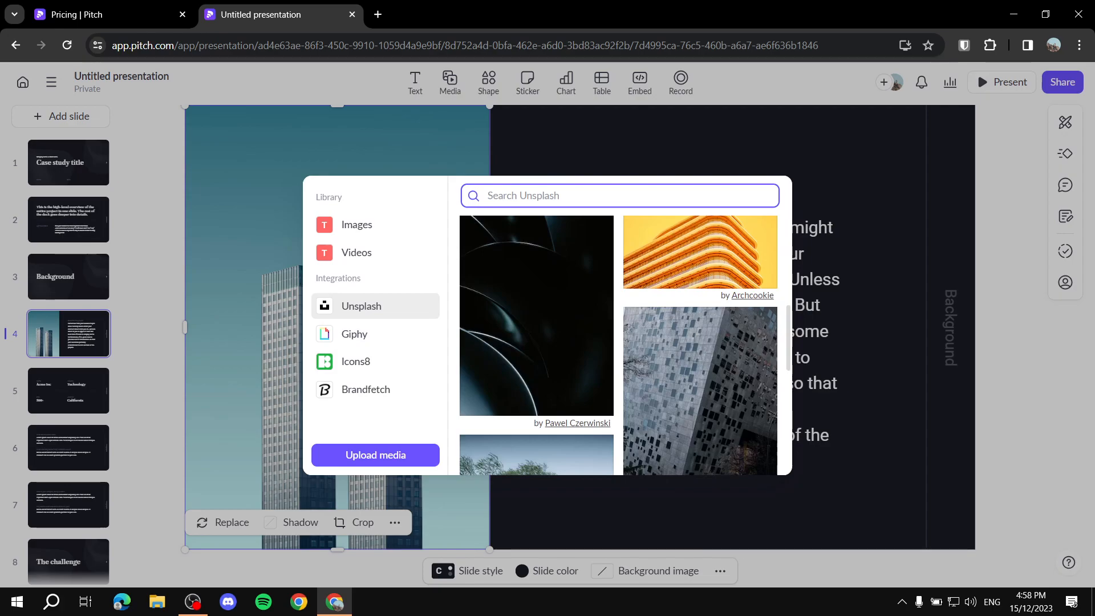
pyautogui.scroll(2, 619, 346)
pyautogui.scroll(-2, 619, 346)
pyautogui.press('Escape')
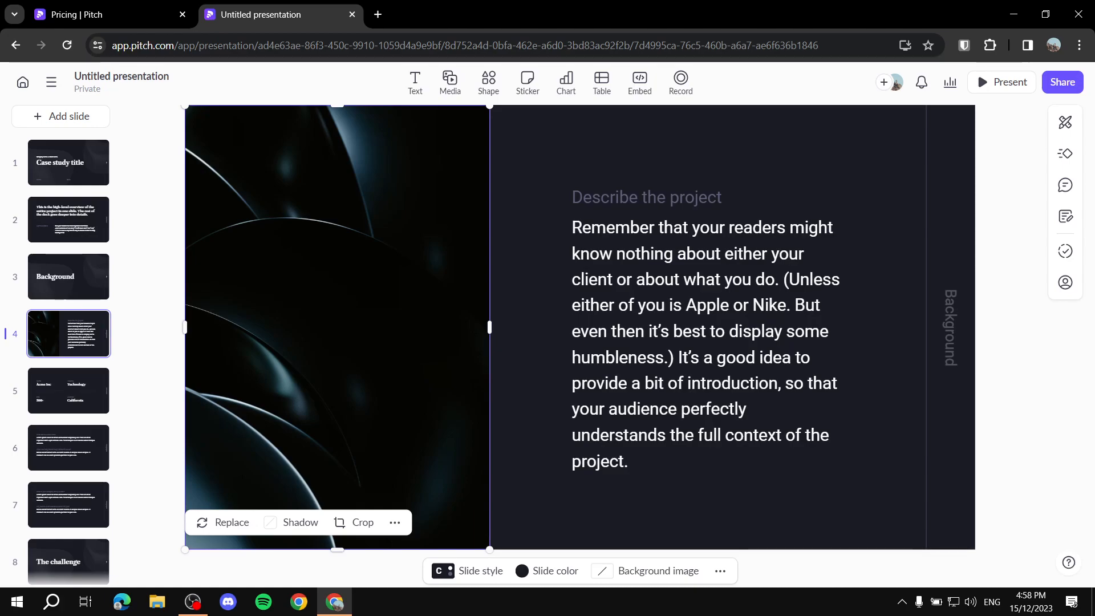
pyautogui.press('Escape')
# Try bold formatting on slide 4's whole body paragraph and switch it off again
pyautogui.click(707, 344)
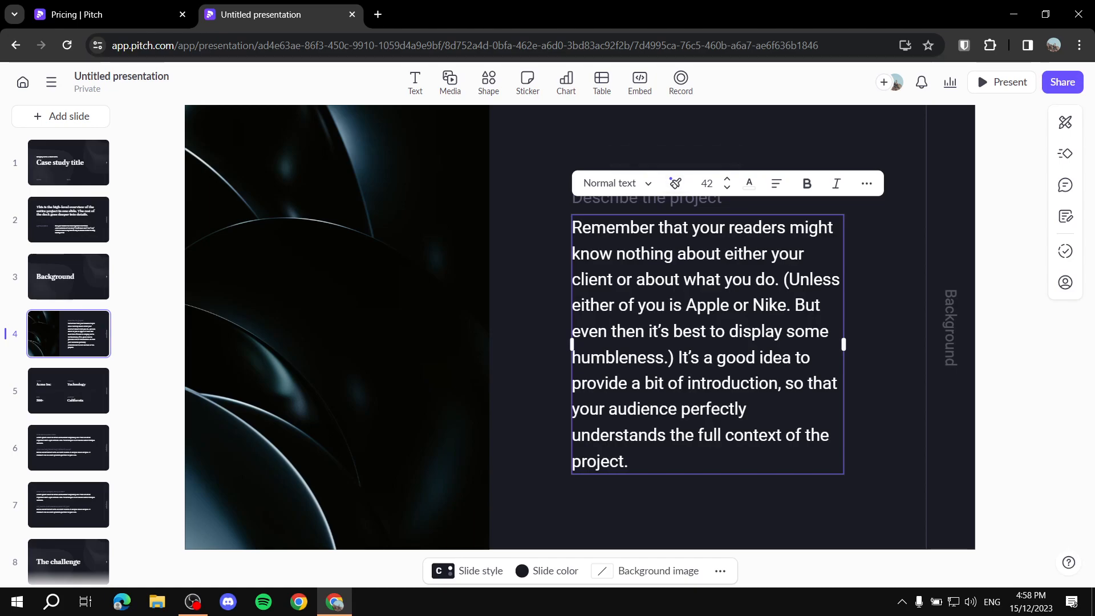
pyautogui.click(754, 331)
pyautogui.press('Escape')
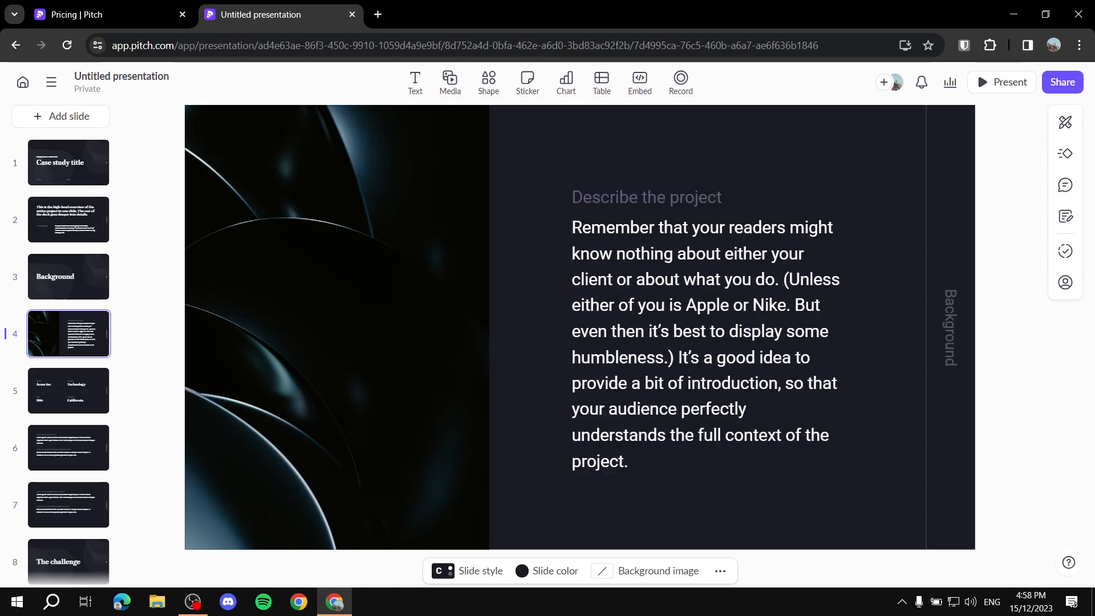
pyautogui.click(807, 183)
pyautogui.click(807, 183)
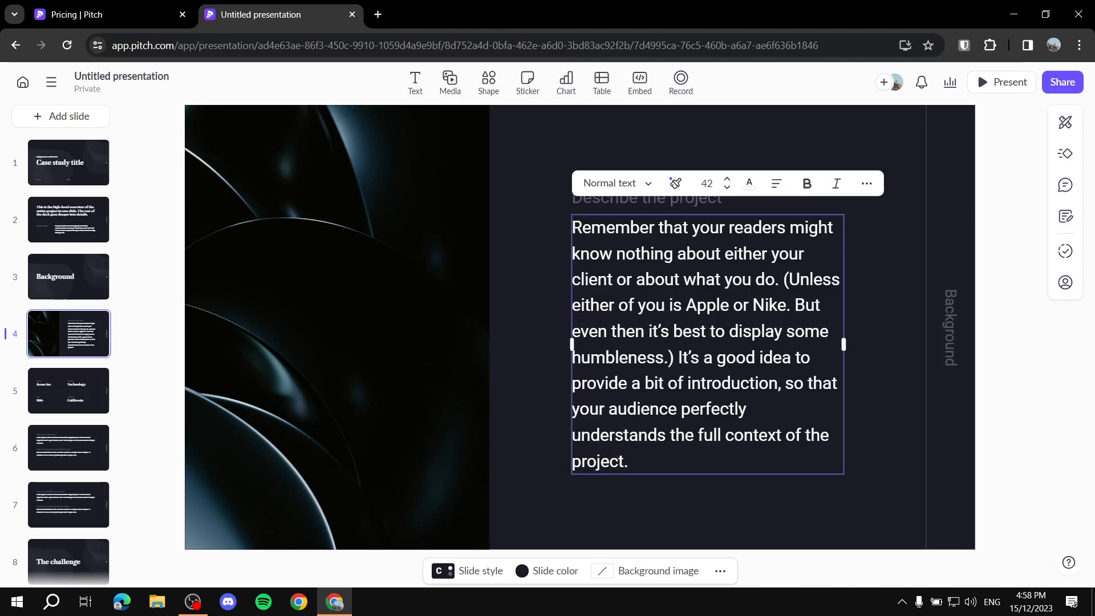
pyautogui.press('Escape')
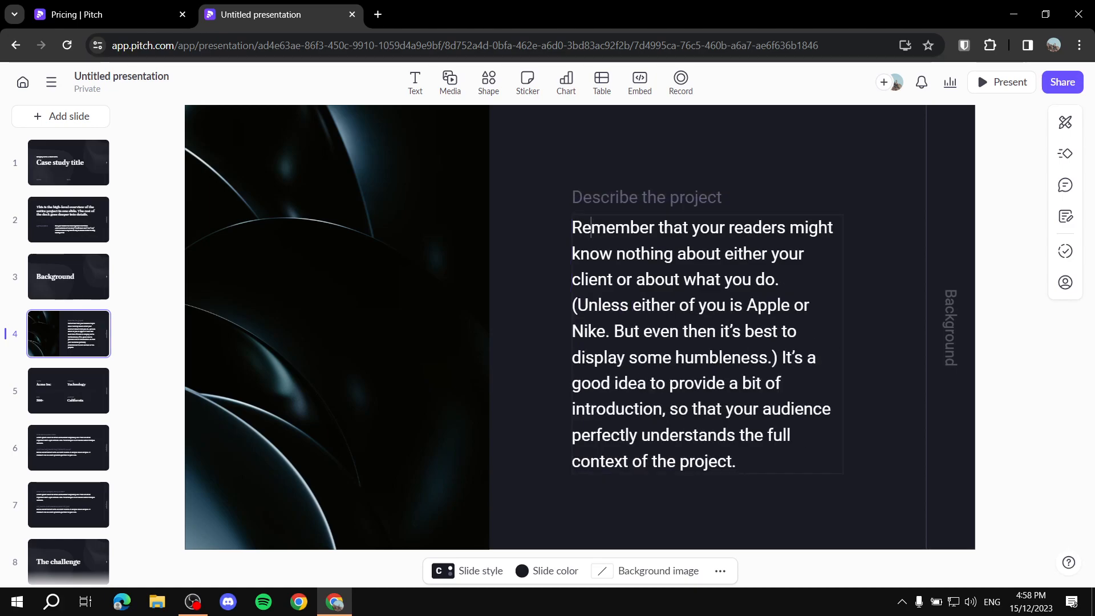
# Make the word "Remember" bold in the body paragraph and nudge the text box slightly upward
pyautogui.click(591, 227)
pyautogui.click(649, 227)
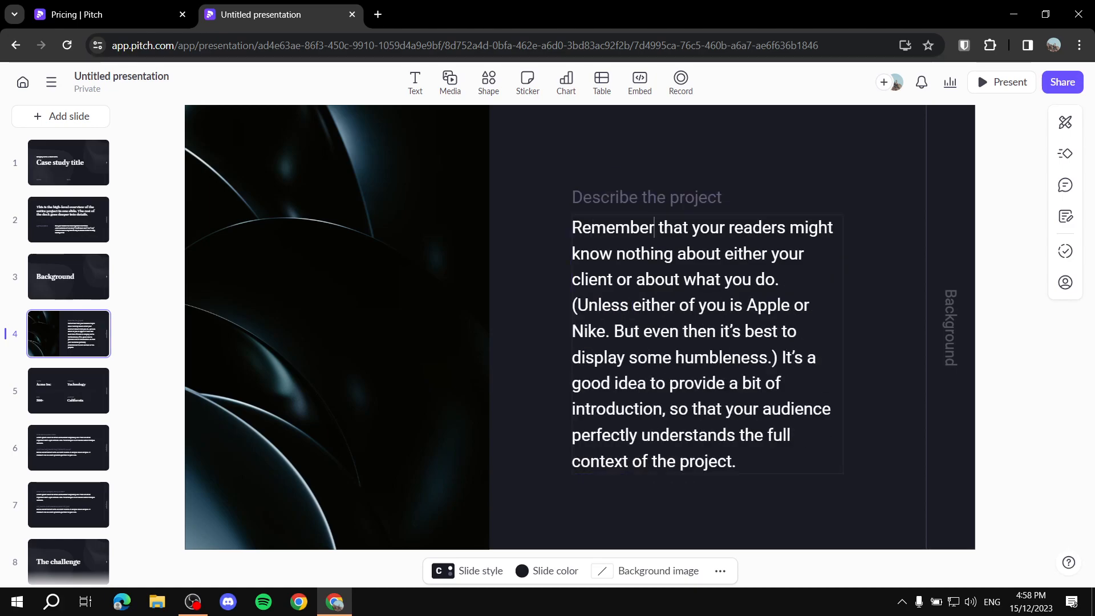
pyautogui.moveTo(649, 228); pyautogui.dragTo(572, 228)
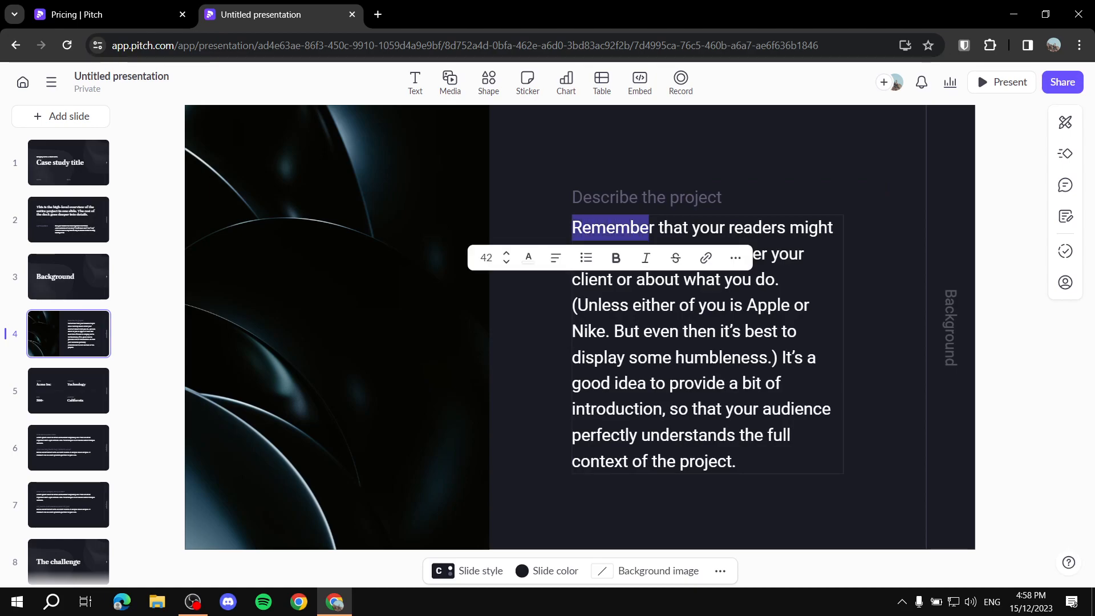
pyautogui.moveTo(654, 227); pyautogui.dragTo(572, 227)
pyautogui.hotkey('ctrl', 'b')
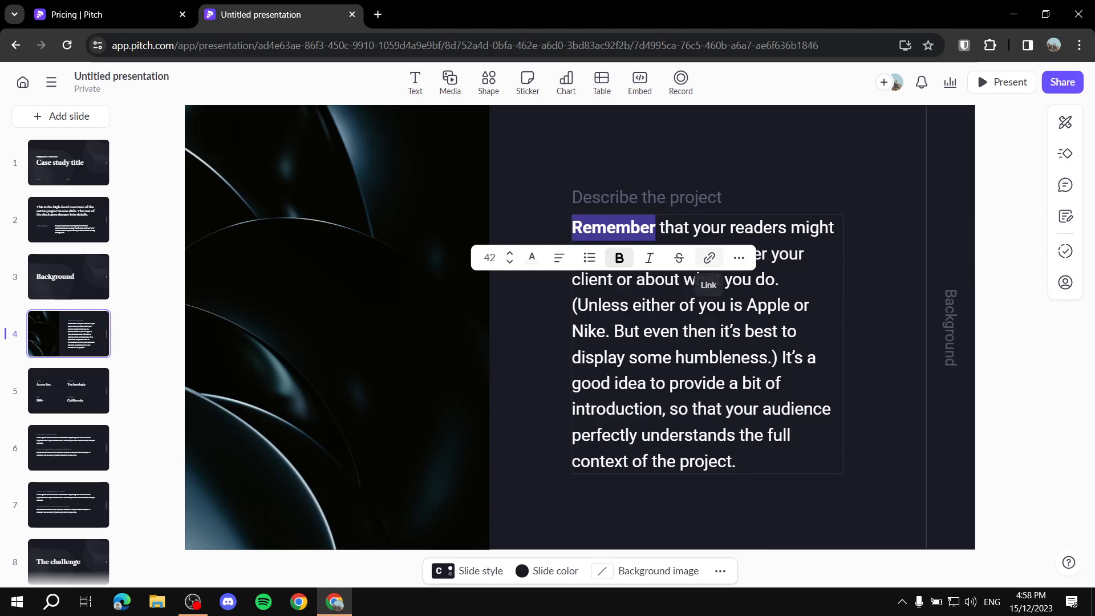
pyautogui.click(677, 357)
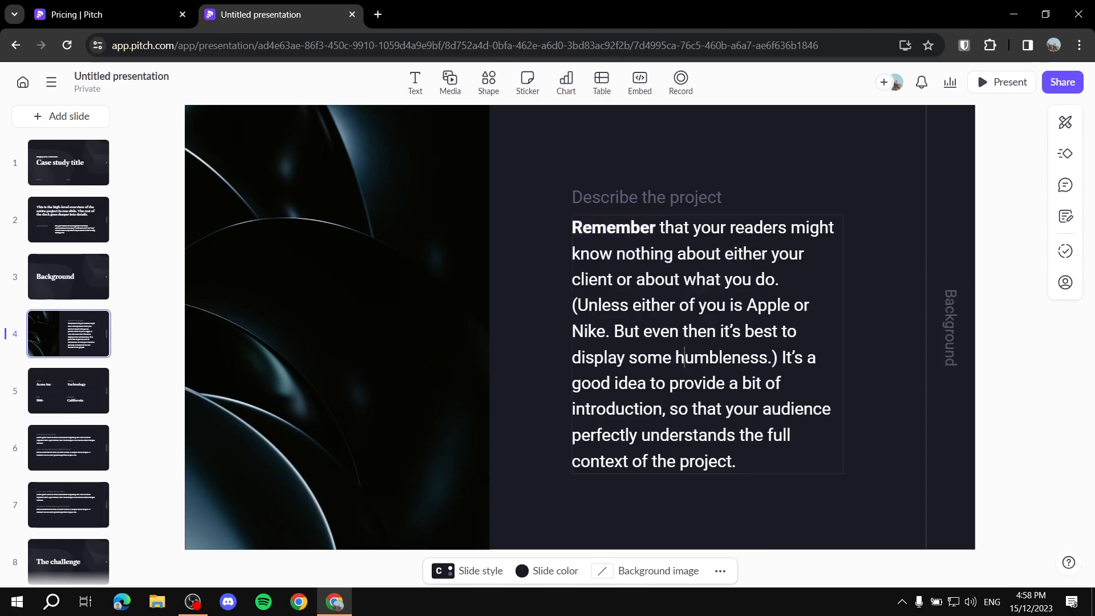
pyautogui.moveTo(678, 357); pyautogui.dragTo(678, 352)
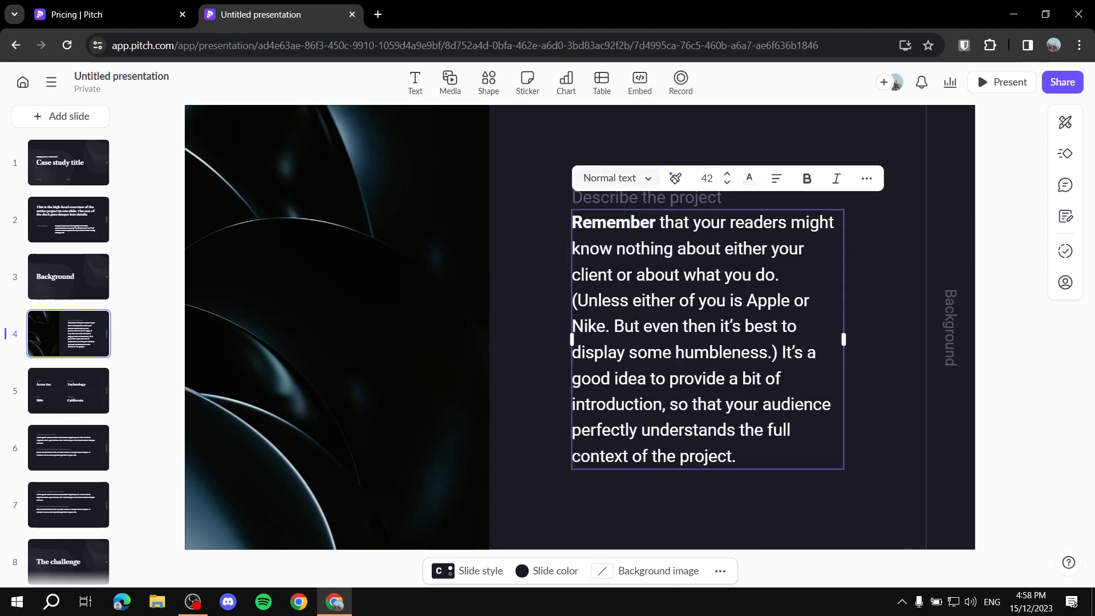
# Examine the body text's available text styles and its font, alignment, opacity and shadow settings
pyautogui.click(617, 179)
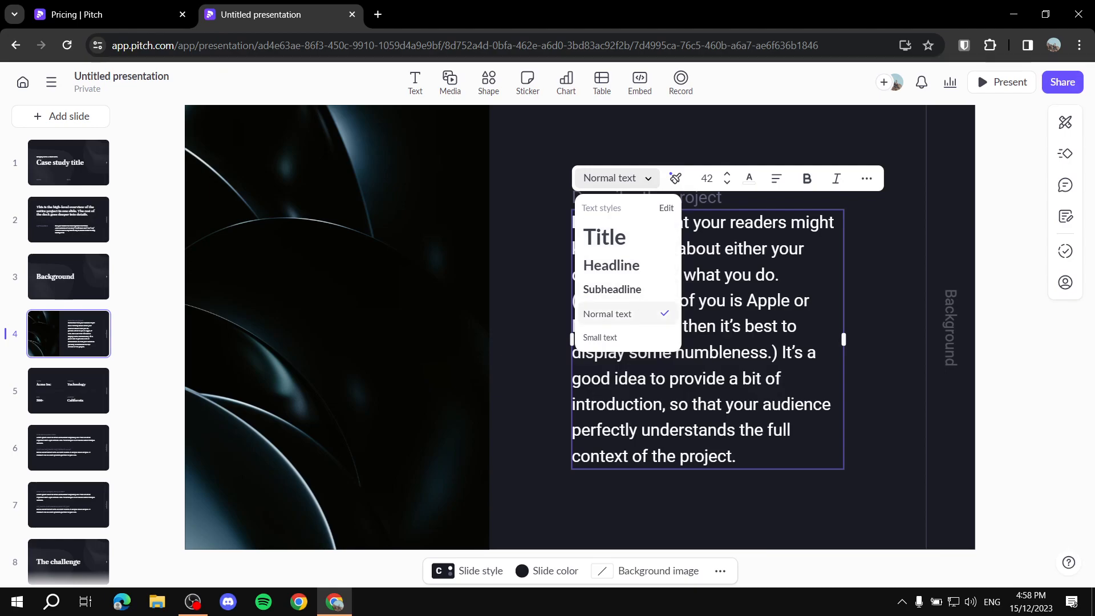
pyautogui.press('Escape')
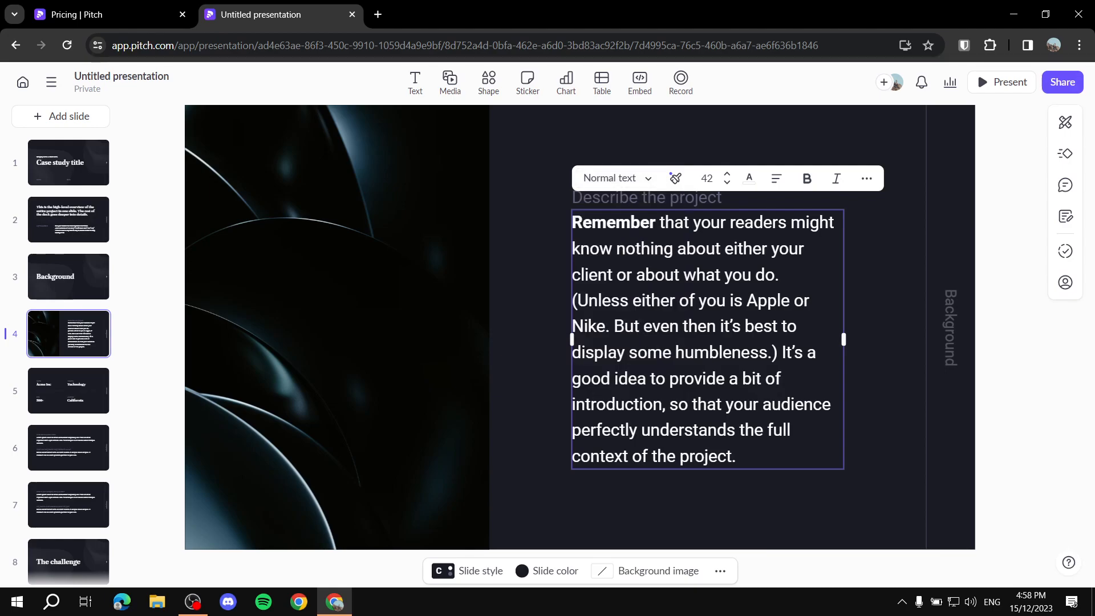
pyautogui.click(867, 179)
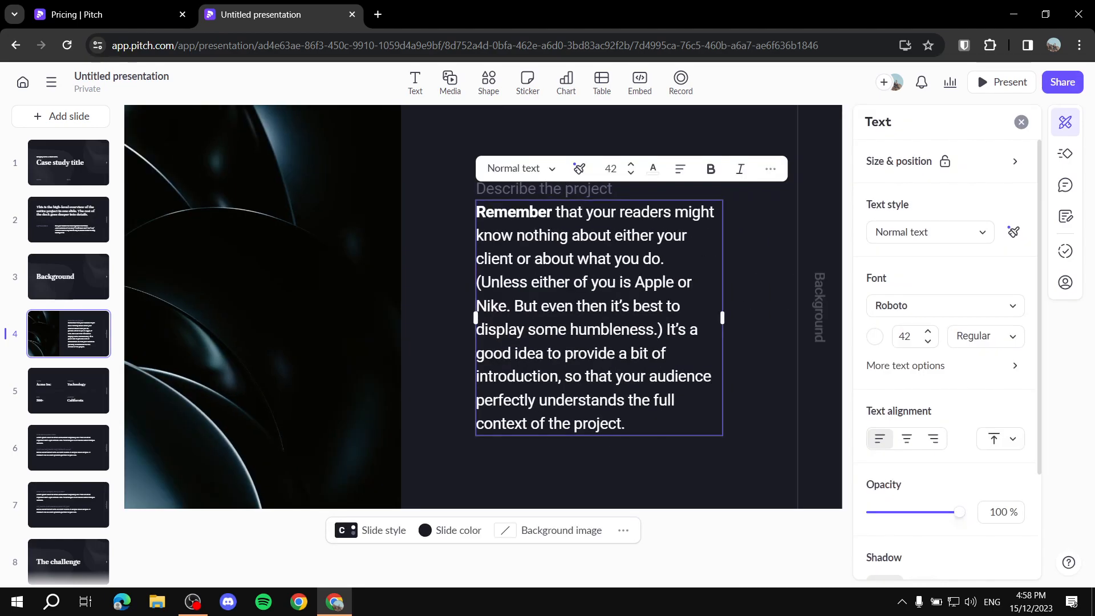
pyautogui.scroll(-1, 947, 343)
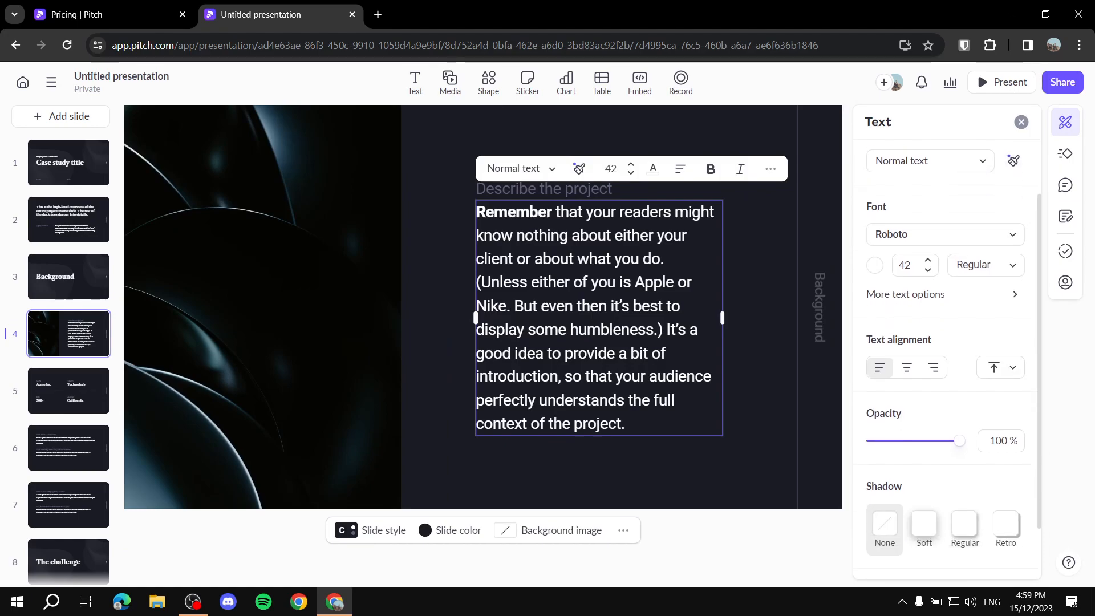
pyautogui.click(1022, 122)
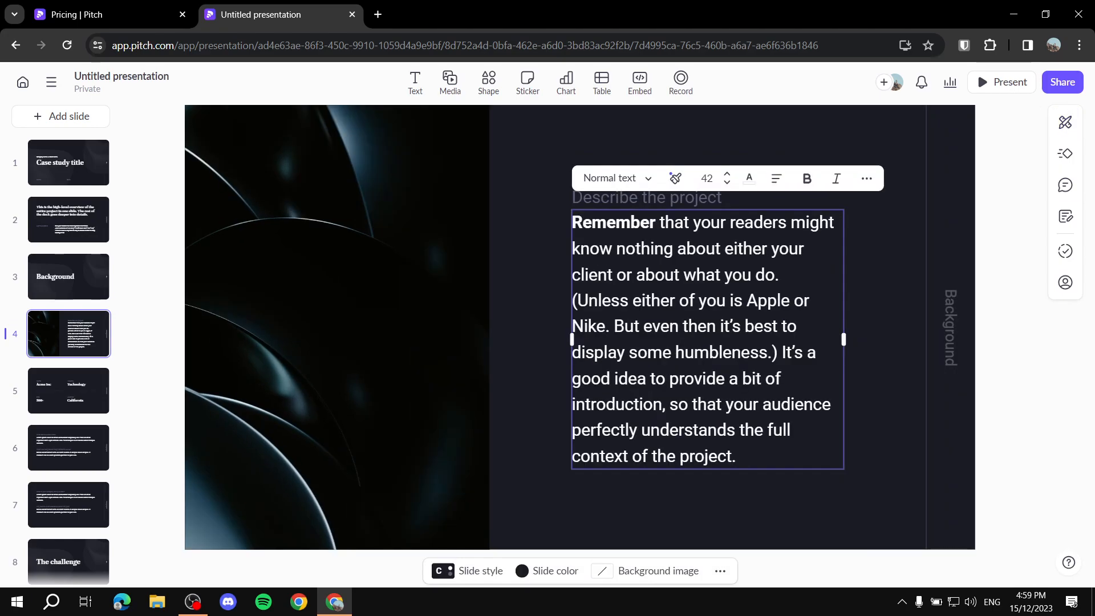
# Open slide 11 with the three goal photos, try moving the Goal 1 photo across the others, and undo that move
pyautogui.click(337, 327)
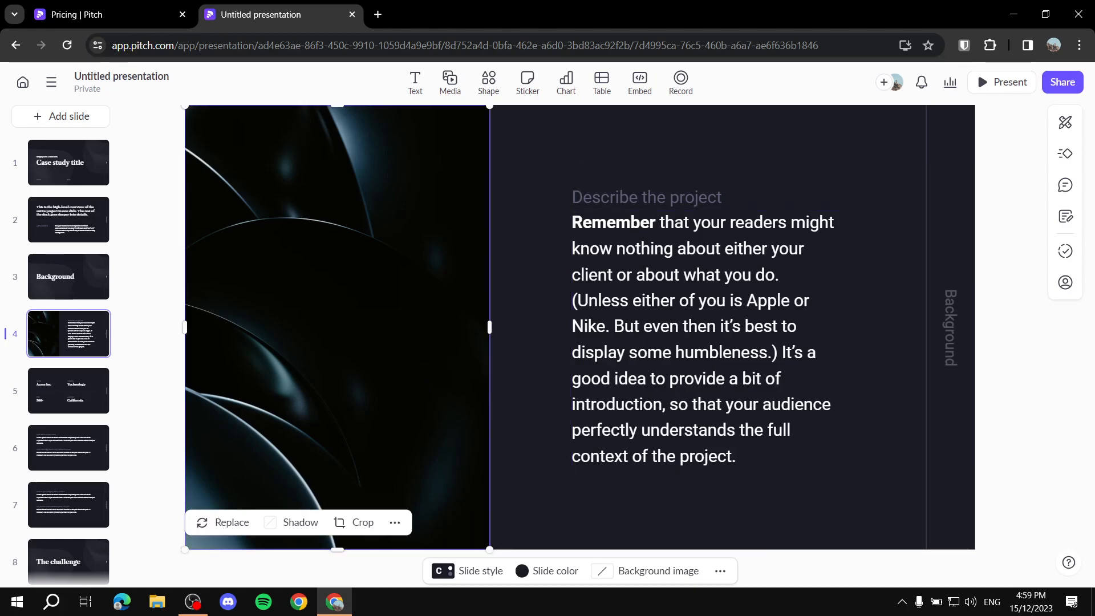
pyautogui.moveTo(337, 327)
pyautogui.mouseDown()
pyautogui.moveTo(821, 313)
pyautogui.moveTo(280, 299)
pyautogui.moveTo(319, 326)
pyautogui.moveTo(379, 339)
pyautogui.moveTo(391, 331)
pyautogui.moveTo(337, 327)
pyautogui.moveTo(821, 320)
pyautogui.moveTo(337, 327)
pyautogui.mouseUp()
pyautogui.scroll(-5, 68, 357)
pyautogui.click(69, 376)
pyautogui.moveTo(353, 286); pyautogui.dragTo(673, 285)
pyautogui.hotkey('ctrl', 'z')
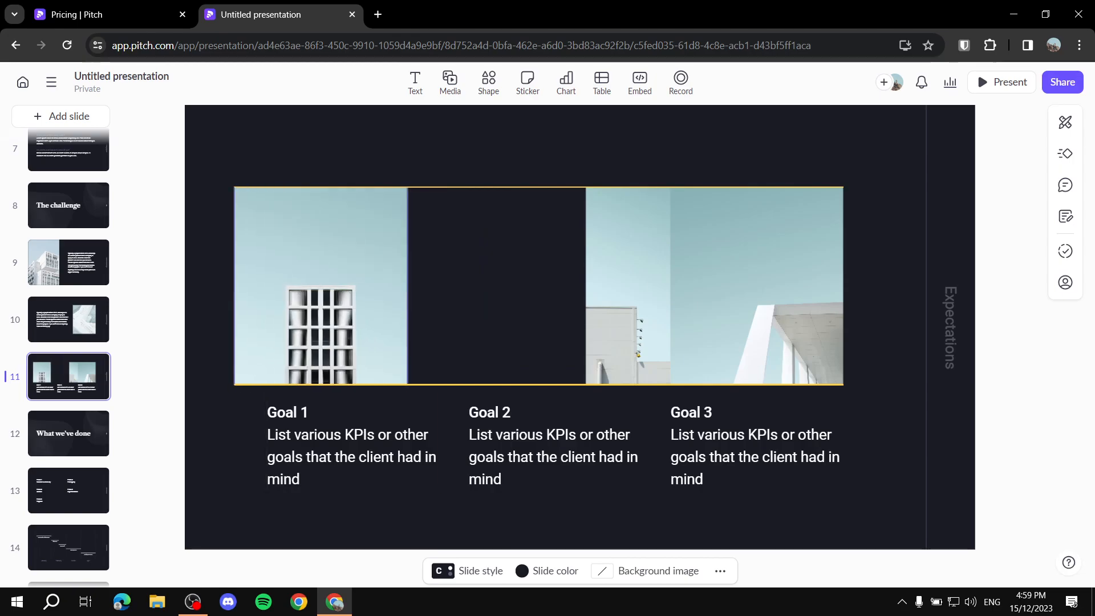
# Offset the three goal photos on slide 11, select them together and tidy them into an aligned, evenly spaced row
pyautogui.moveTo(627, 286); pyautogui.dragTo(511, 286)
pyautogui.moveTo(757, 286); pyautogui.dragTo(798, 286)
pyautogui.moveTo(340, 285); pyautogui.dragTo(305, 259)
pyautogui.moveTo(757, 286); pyautogui.dragTo(779, 268)
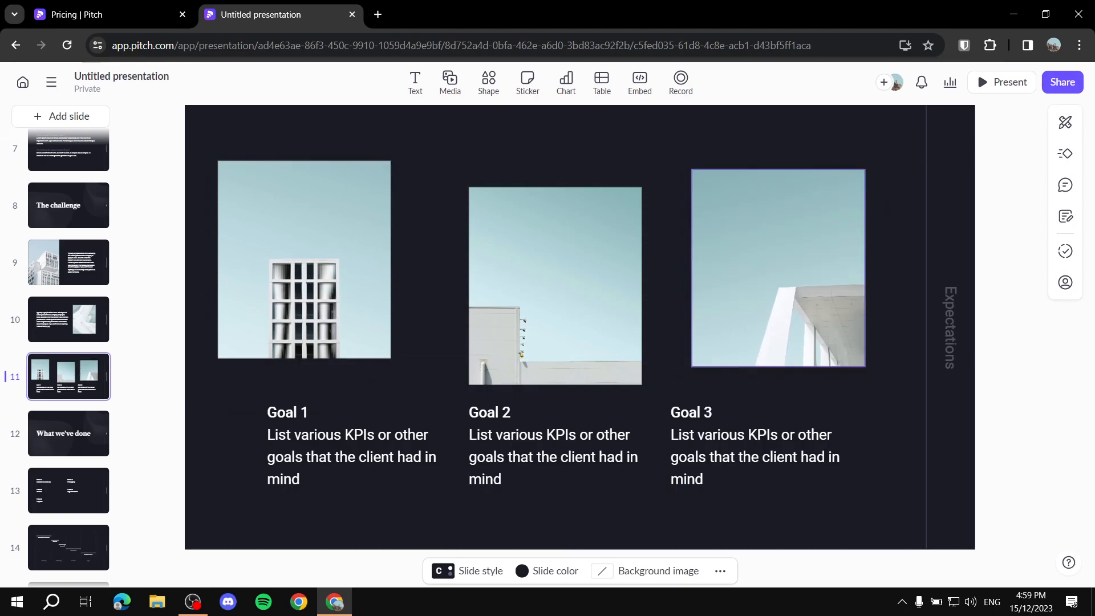
pyautogui.moveTo(200, 165); pyautogui.dragTo(860, 321)
pyautogui.click(495, 423)
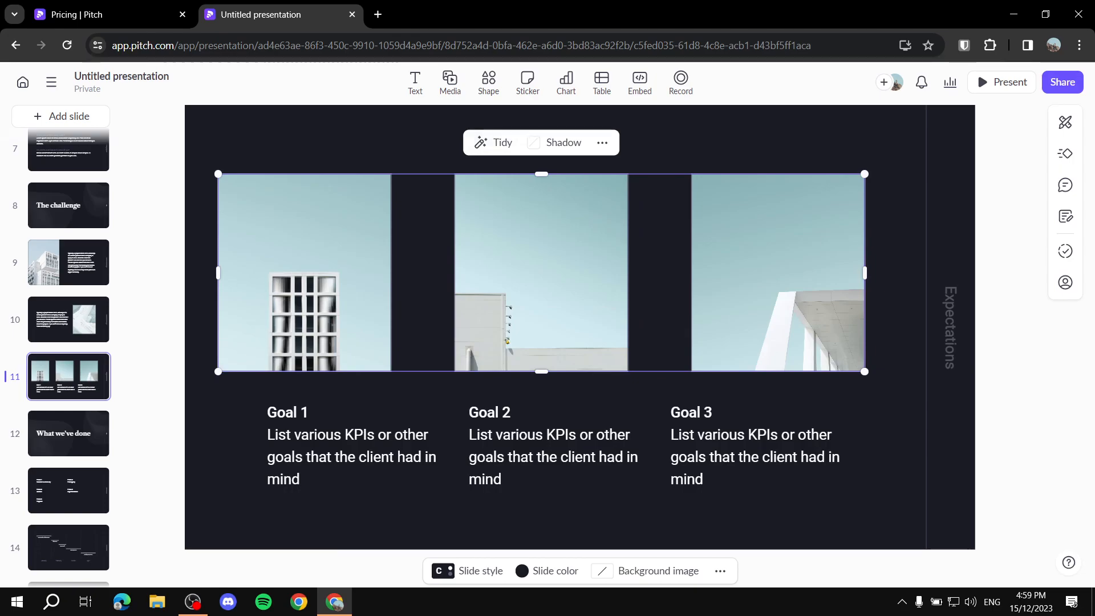
# Give the three selected goal photos a Retro shadow at 14% strength
pyautogui.click(554, 142)
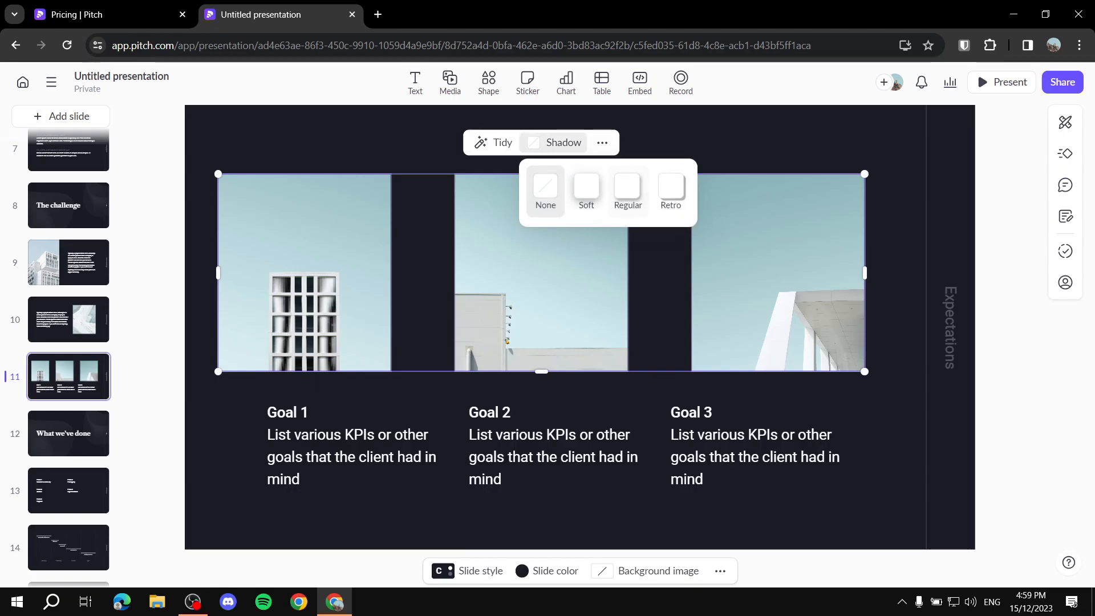
pyautogui.click(671, 192)
pyautogui.moveTo(550, 238); pyautogui.dragTo(545, 238)
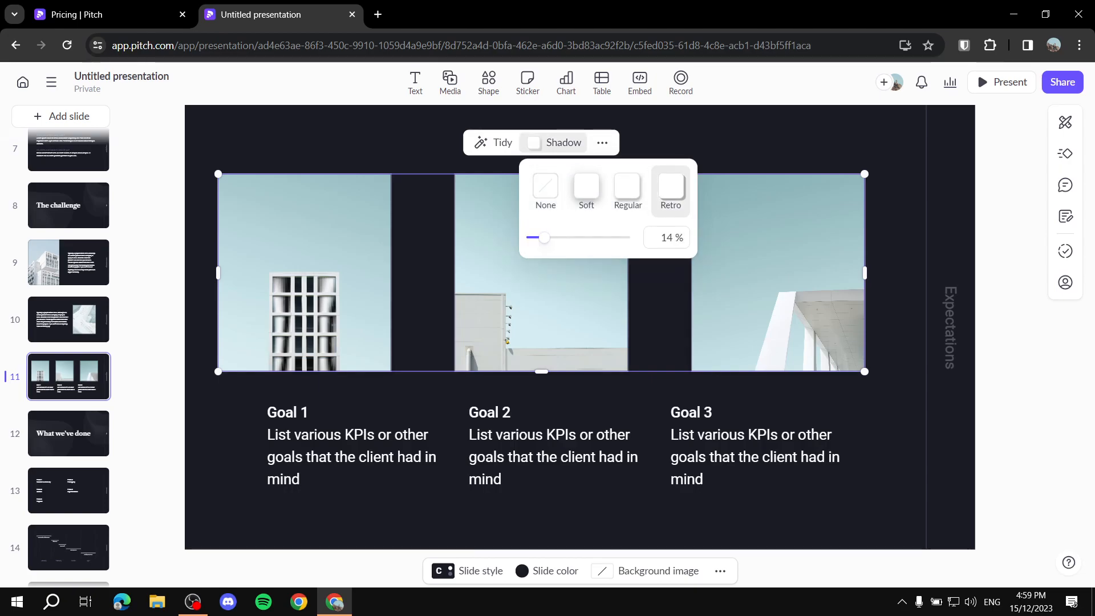
pyautogui.press('Escape')
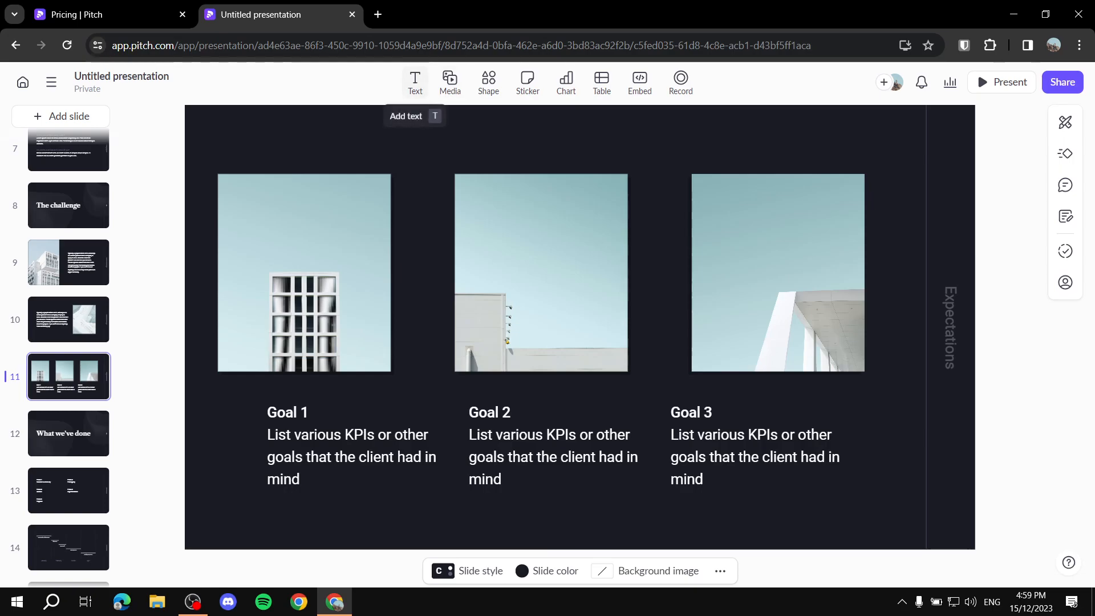
# Examine the insert options for text, media, shapes, charts, tables and embeds without adding anything to the slide
pyautogui.click(415, 80)
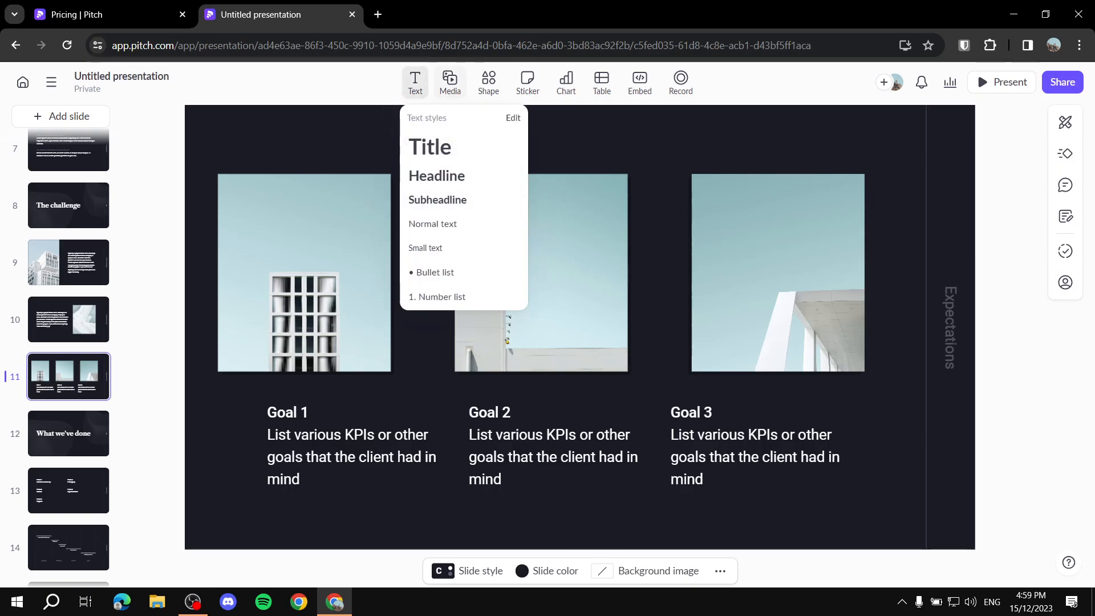
pyautogui.click(450, 80)
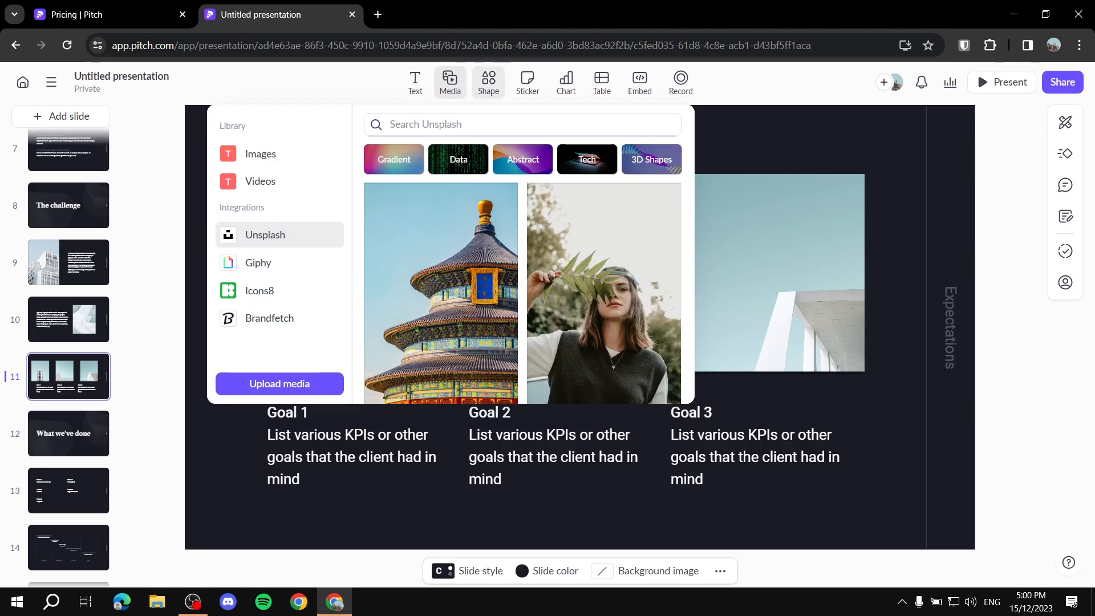
pyautogui.click(488, 79)
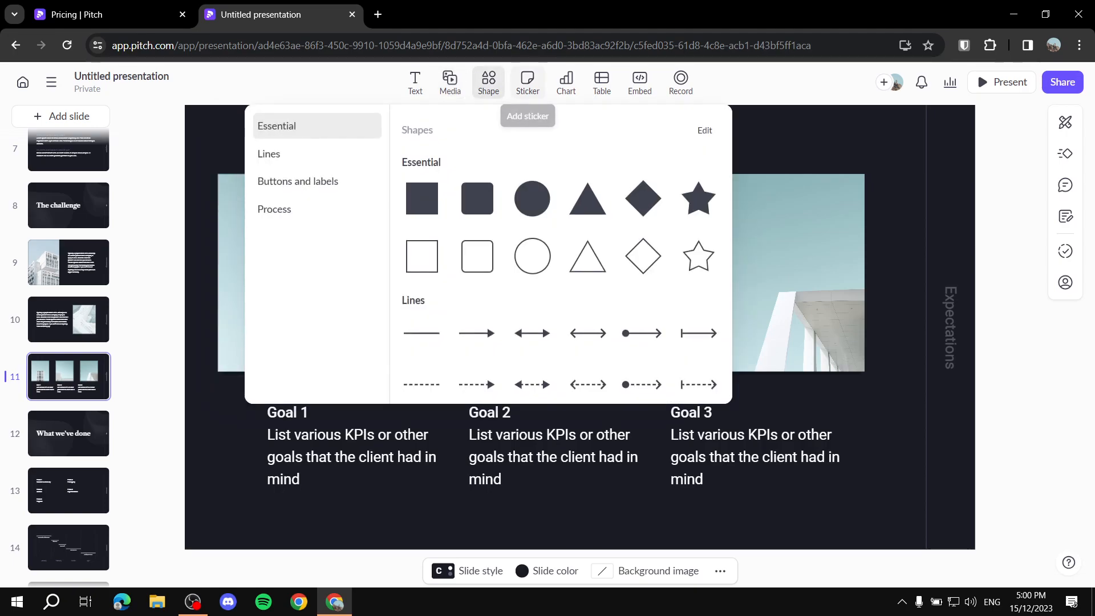
pyautogui.click(566, 81)
pyautogui.scroll(-3, 571, 239)
pyautogui.scroll(3, 514, 233)
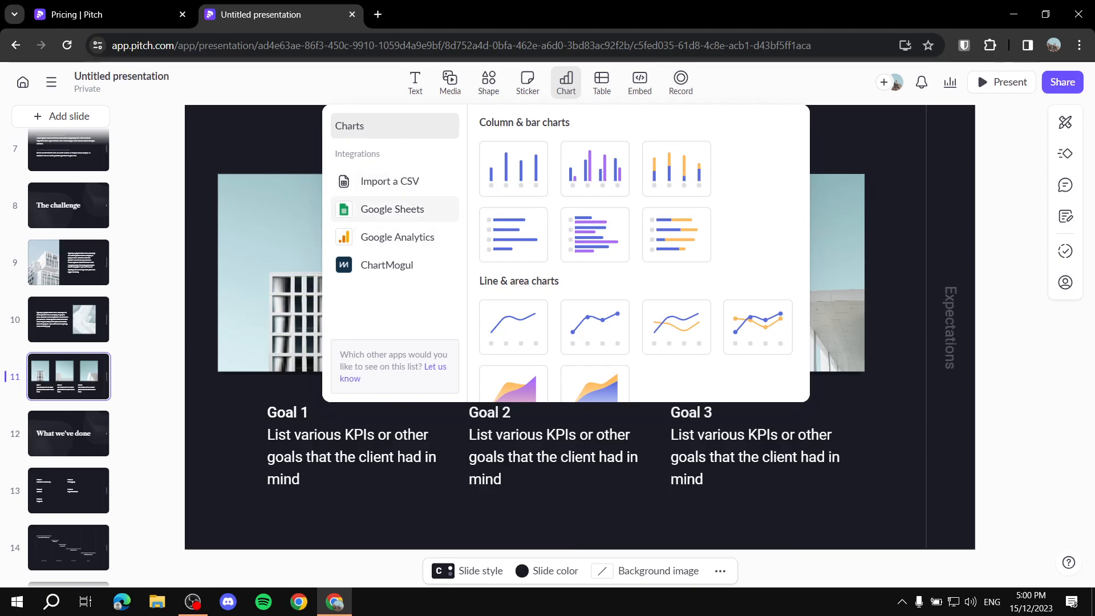
pyautogui.click(602, 83)
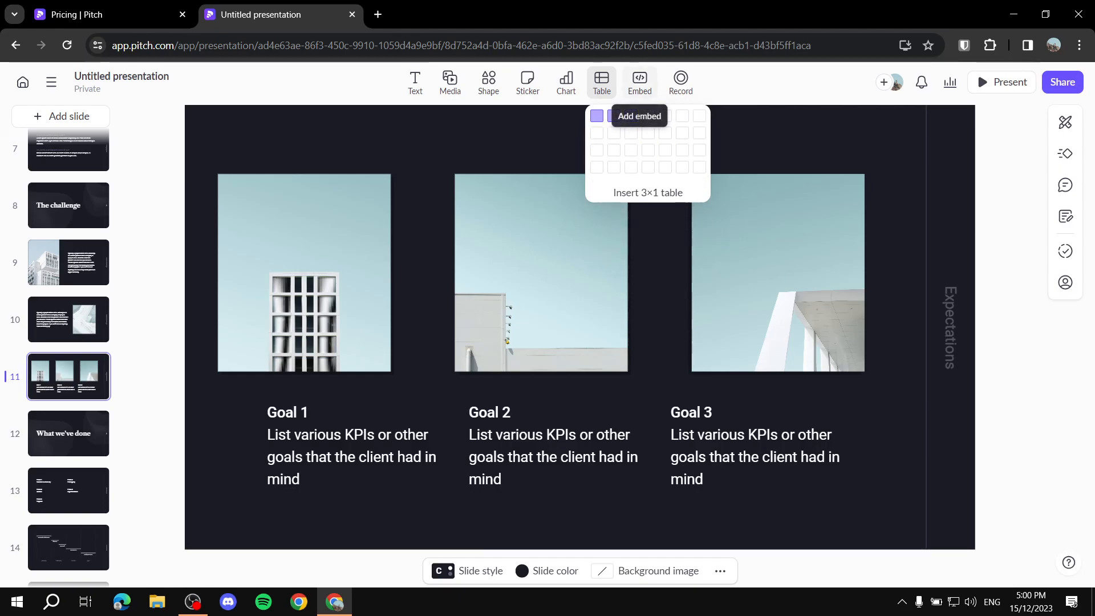
pyautogui.click(639, 81)
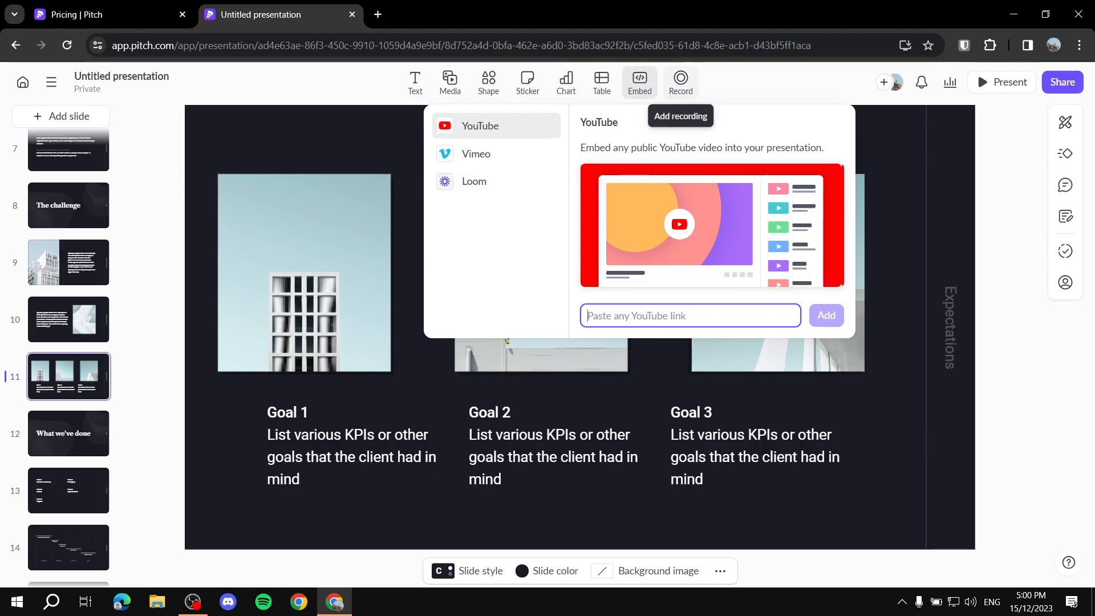
pyautogui.click(656, 45)
pyautogui.click(1006, 166)
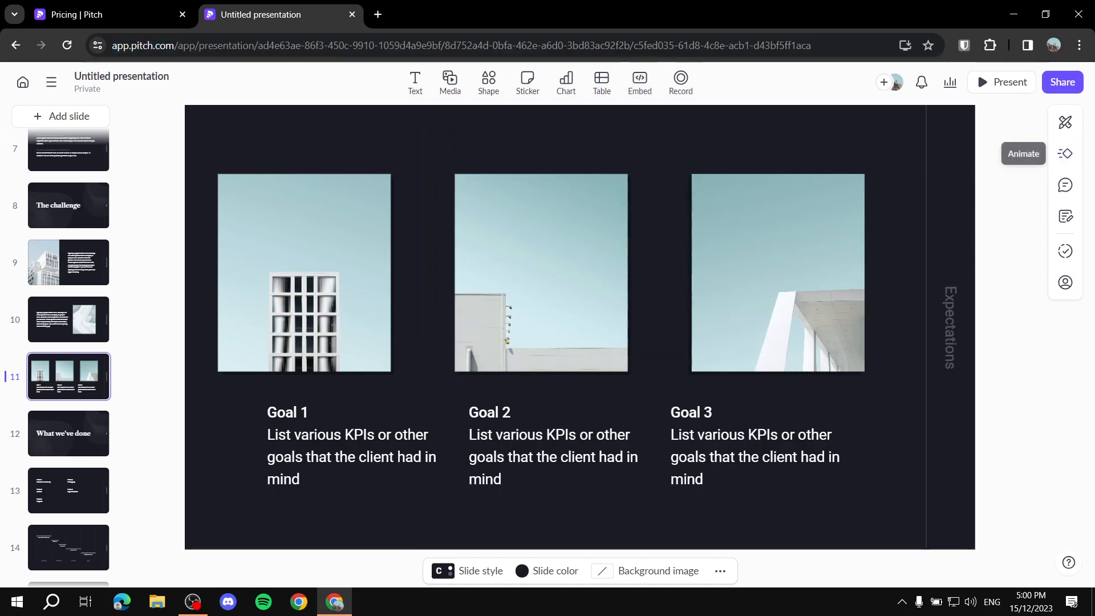
# Keep slide 11 on the Case Study Style and set its background color to the muted purple-grey style color
pyautogui.click(1066, 122)
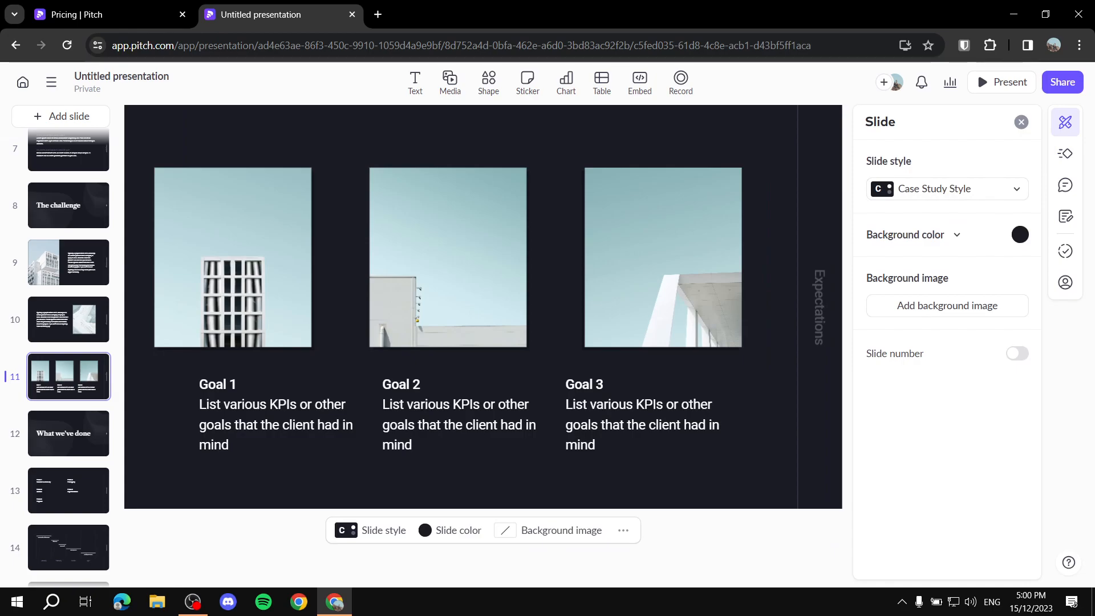
pyautogui.click(947, 189)
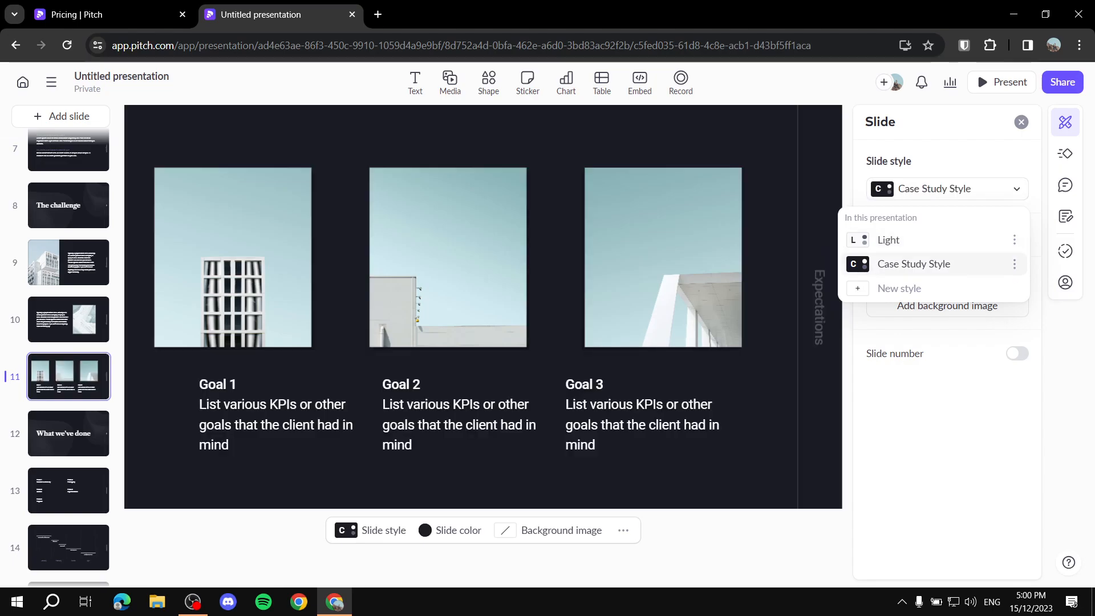
pyautogui.click(936, 264)
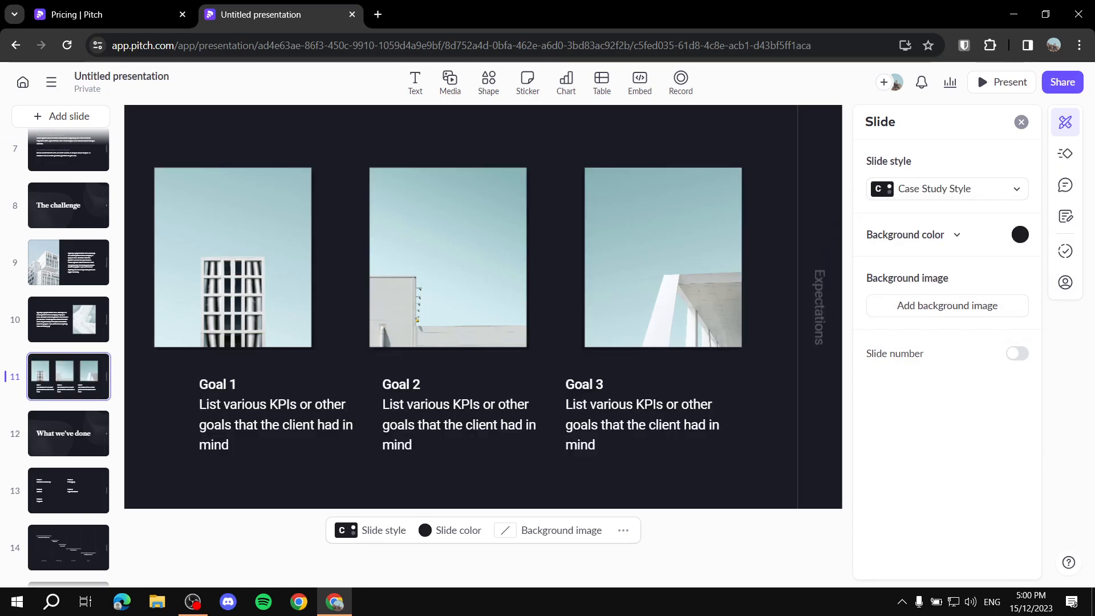
pyautogui.click(956, 234)
pyautogui.click(1020, 234)
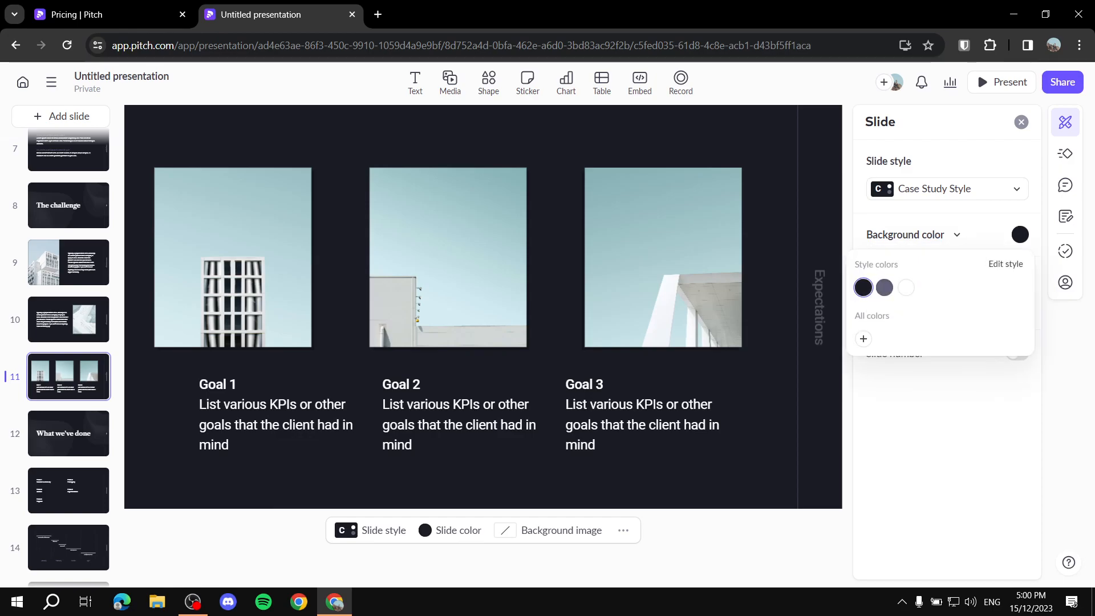
pyautogui.click(885, 288)
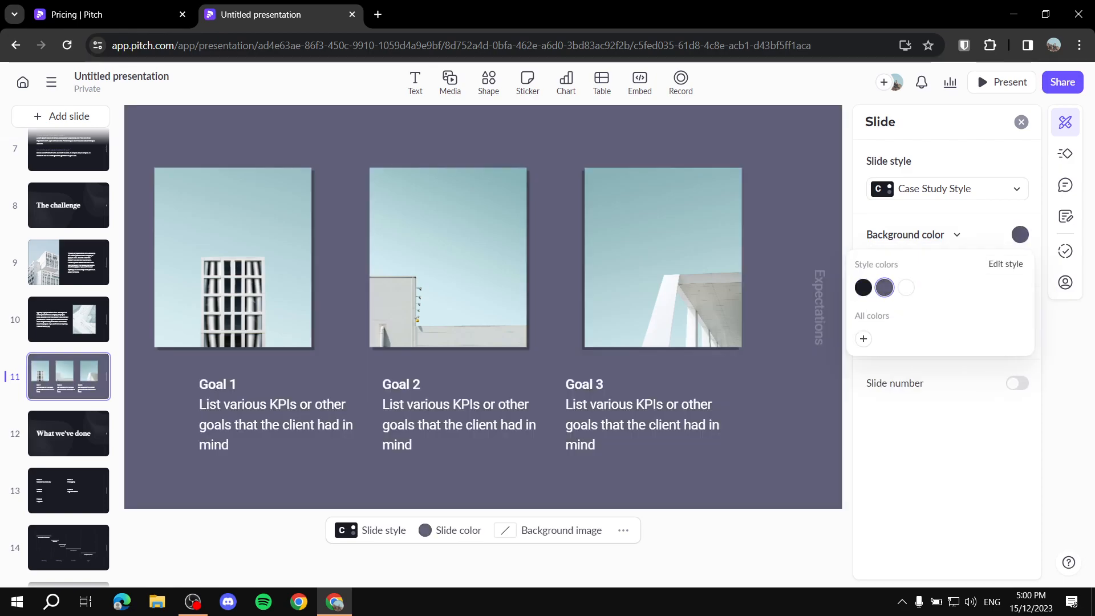
pyautogui.click(1020, 235)
pyautogui.click(1020, 234)
# Return to the dashboard, dismiss the Recents tip, and generate an AI presentation from the prompt "Create a presentation about our planets."
pyautogui.click(16, 46)
pyautogui.click(16, 45)
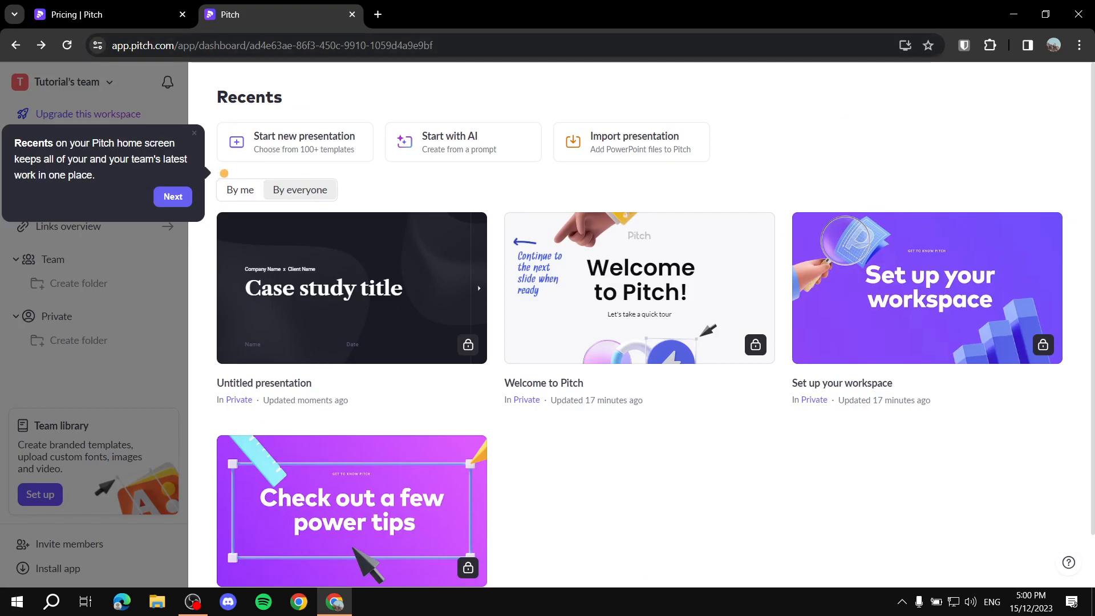
pyautogui.click(194, 133)
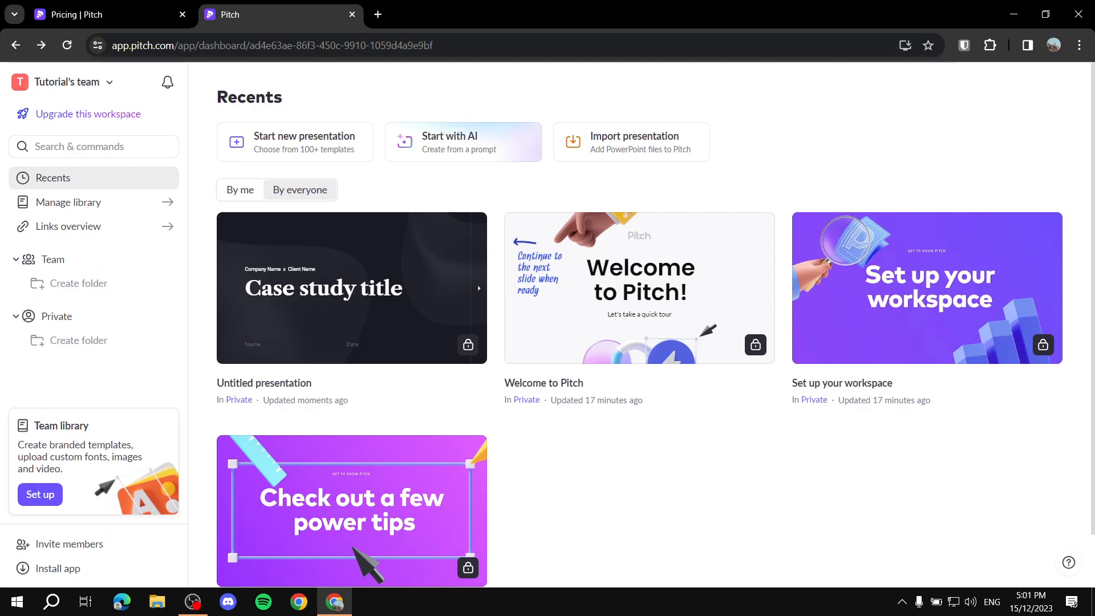
pyautogui.click(463, 142)
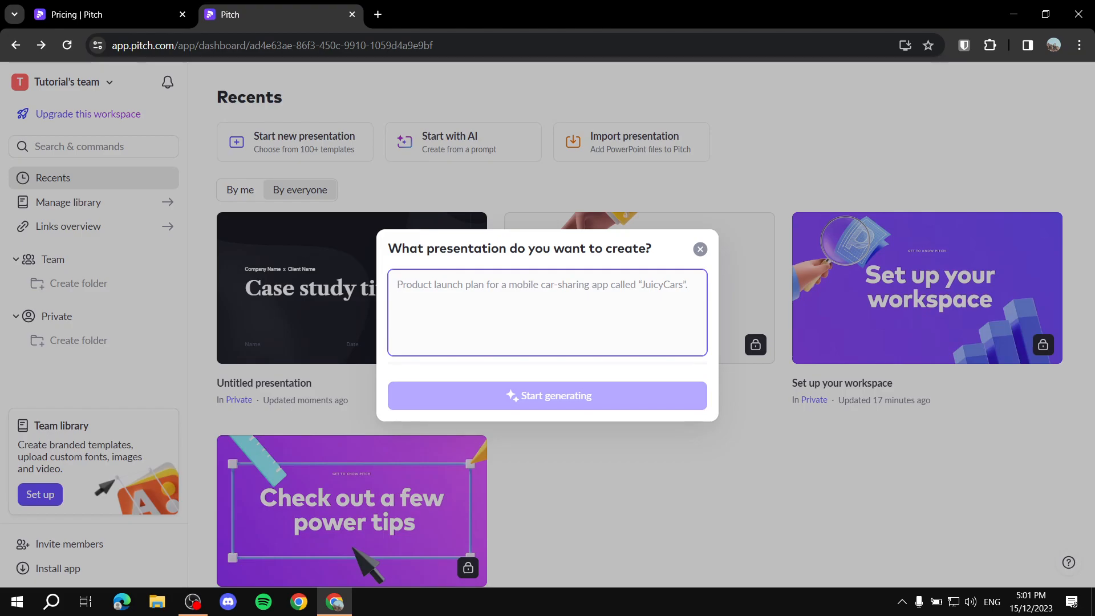
pyautogui.write('C')
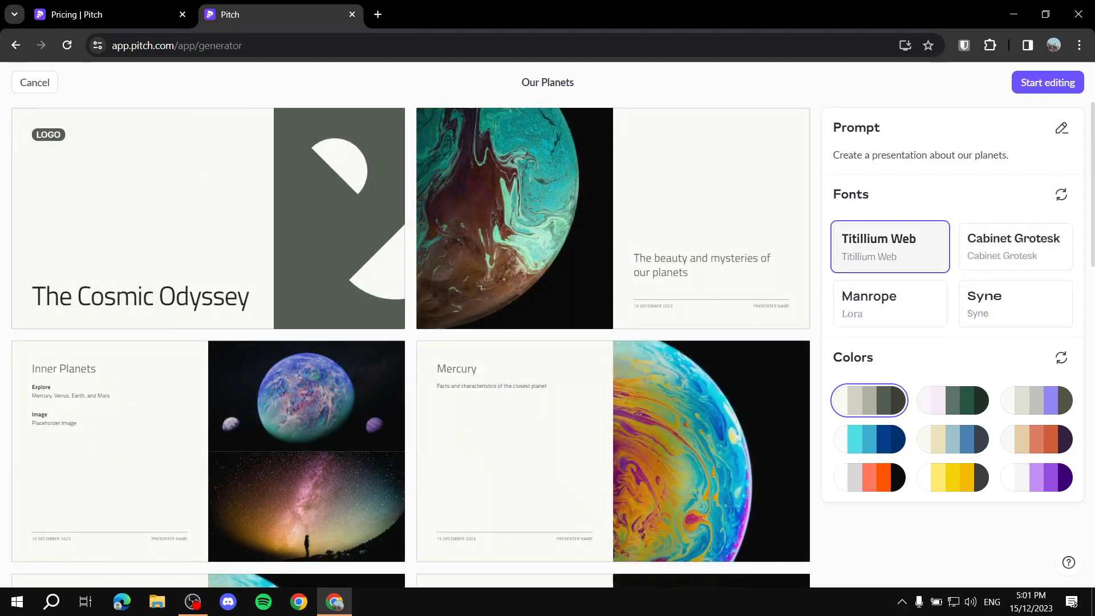
# Apply the Syne font to the generated presentation and try several color palettes, including the green and yellow ones
pyautogui.click(1015, 304)
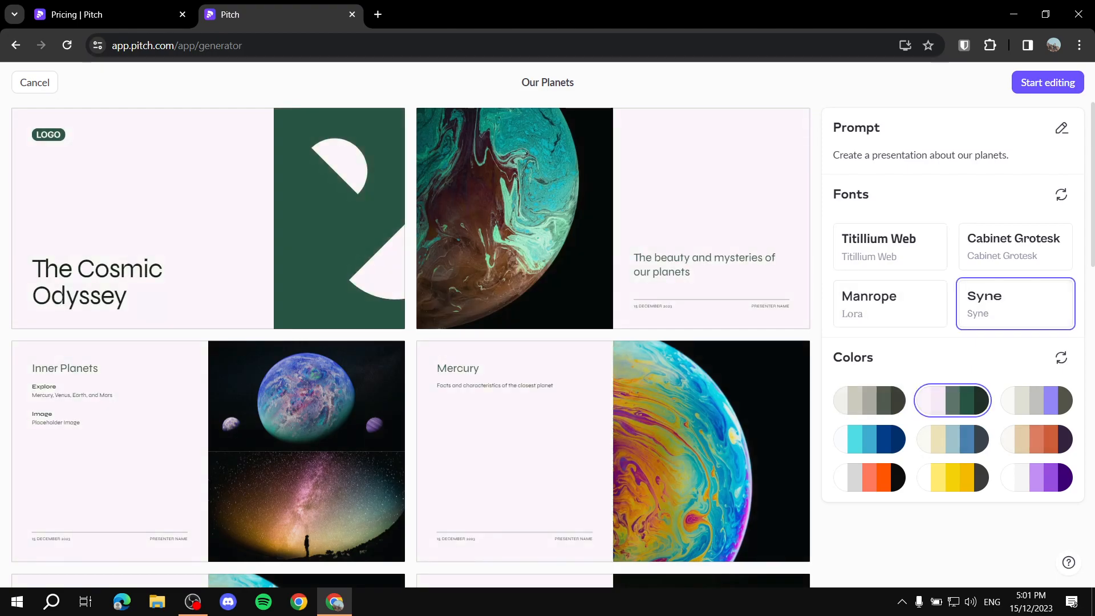
pyautogui.click(953, 439)
pyautogui.click(953, 478)
pyautogui.click(953, 400)
pyautogui.click(952, 478)
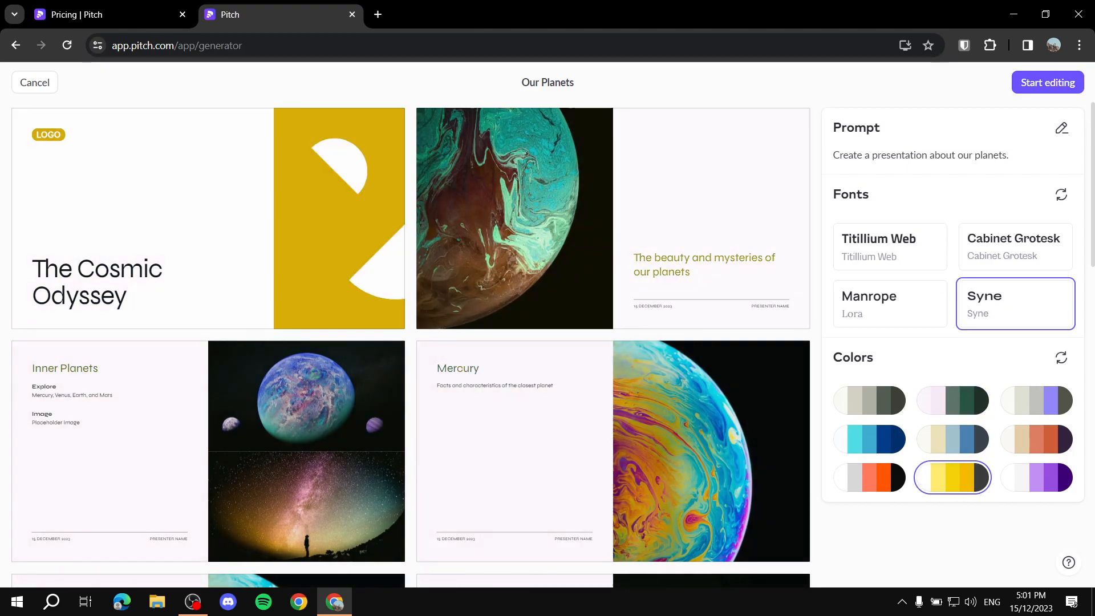
# Load a fresh set of color palettes, apply the violet-blue one with dark grey, and open the presentation for editing
pyautogui.click(1061, 358)
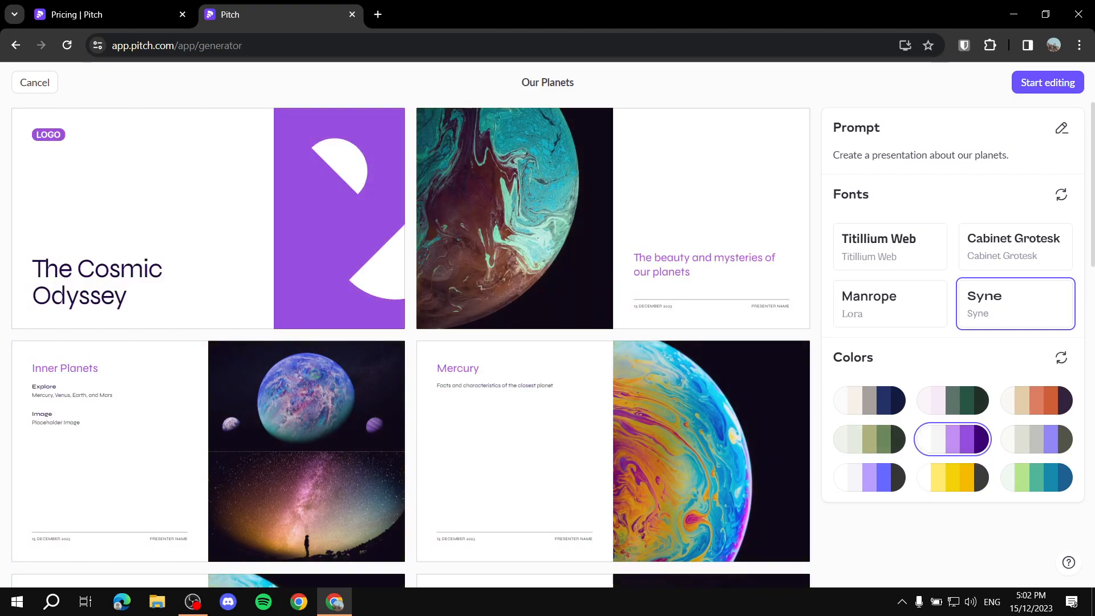
pyautogui.click(869, 478)
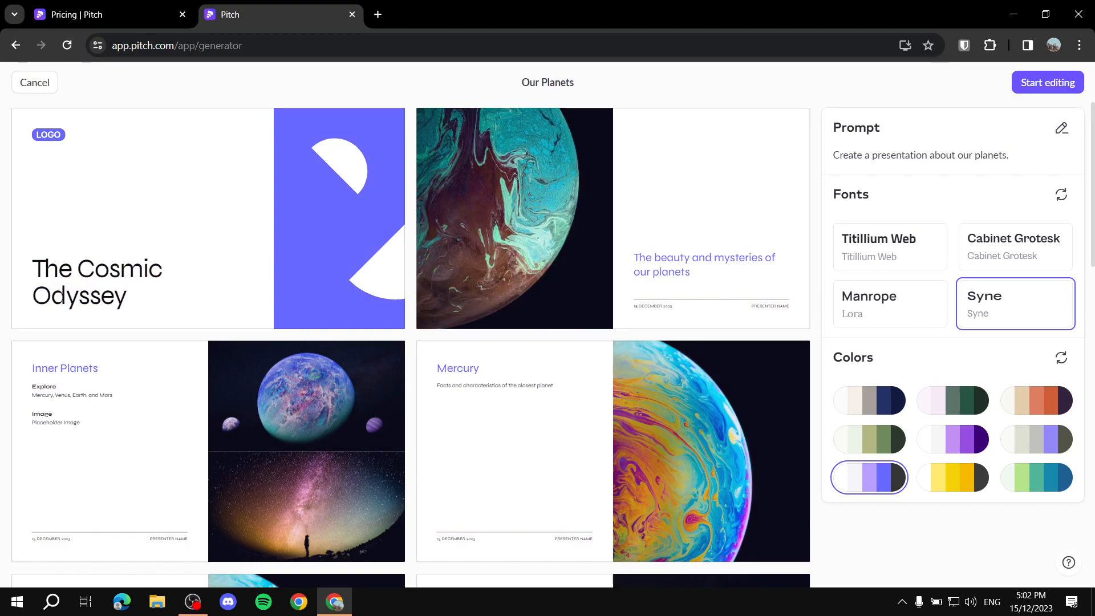
pyautogui.click(1047, 83)
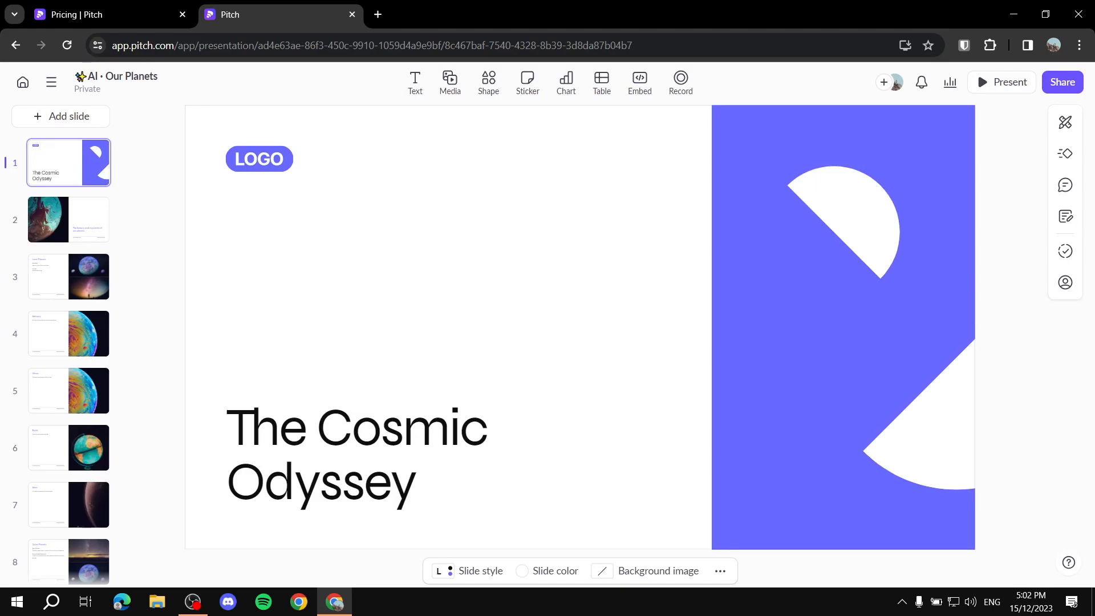
# Open the Inner Planets slide and nudge its upper planet image slightly upward
pyautogui.click(69, 221)
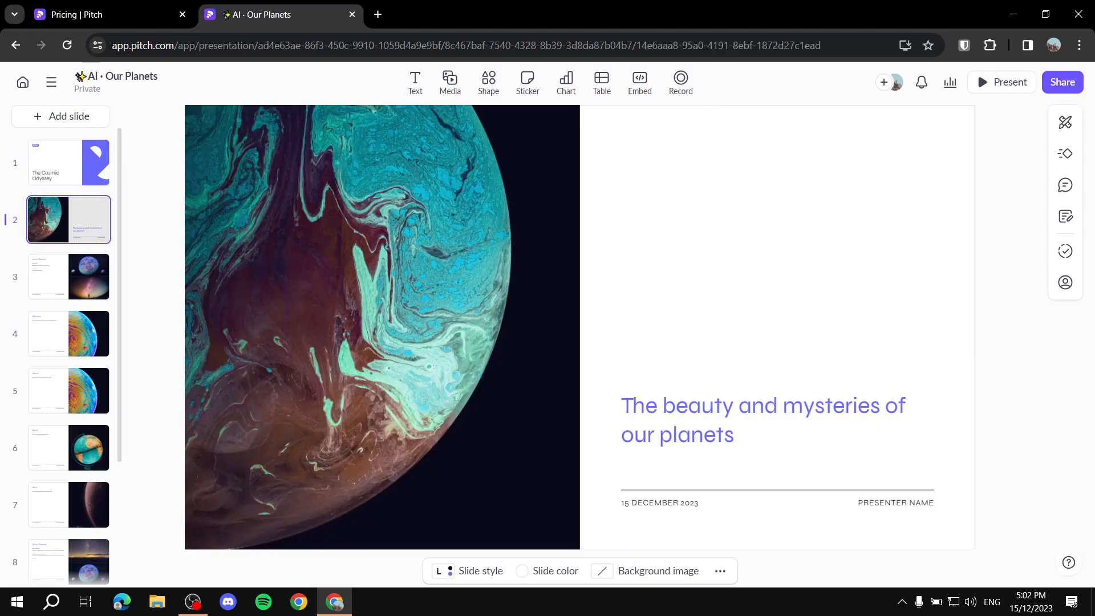
pyautogui.press('Down')
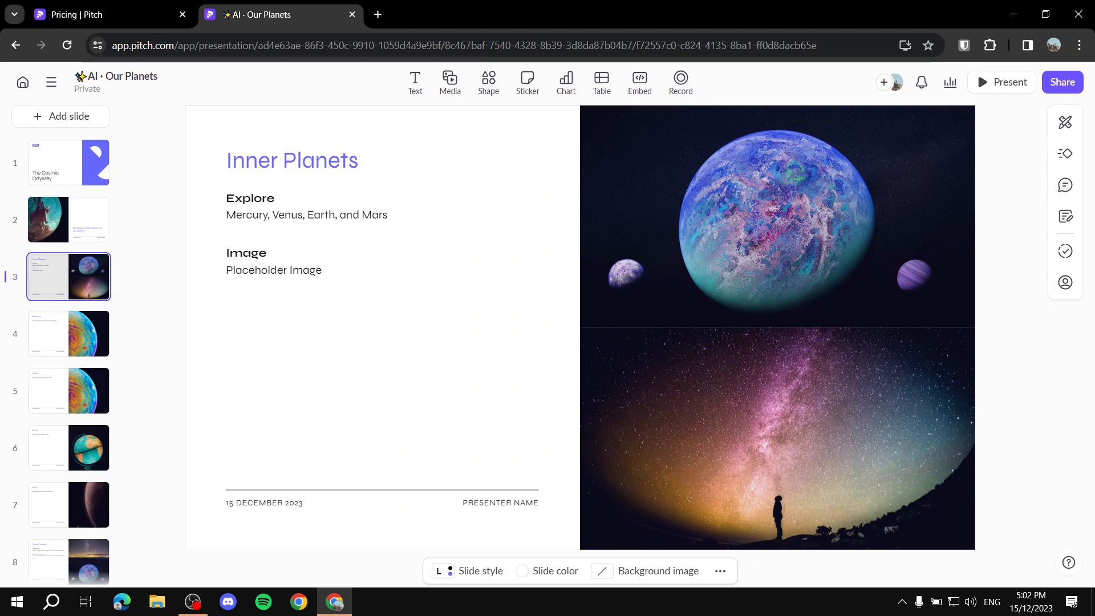
pyautogui.click(342, 215)
pyautogui.click(778, 323)
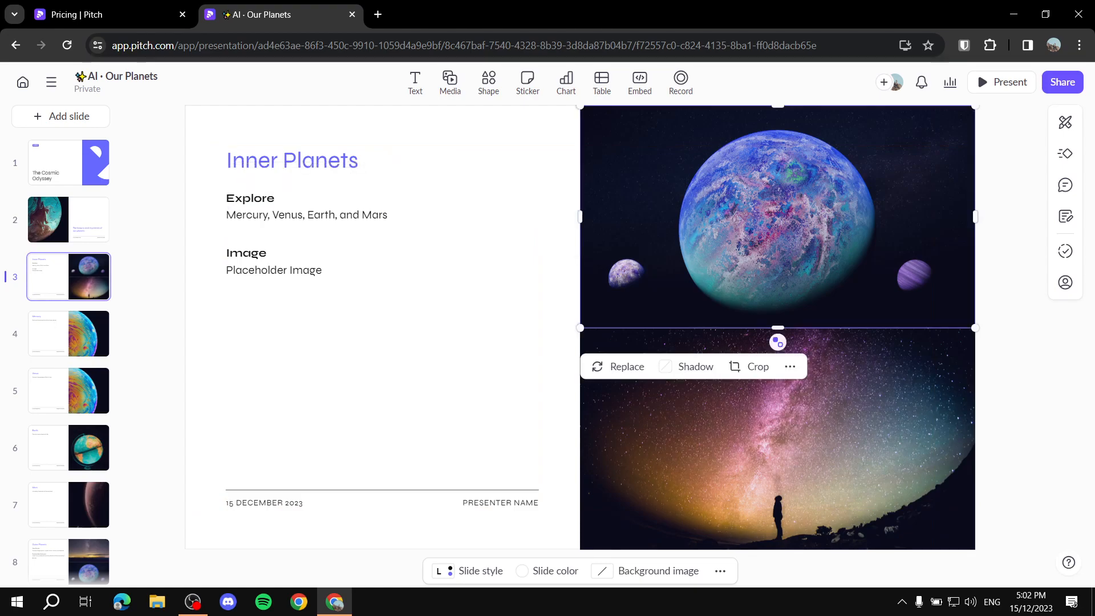
pyautogui.moveTo(778, 217)
pyautogui.mouseDown()
pyautogui.moveTo(798, 439)
pyautogui.moveTo(785, 447)
pyautogui.moveTo(786, 228)
pyautogui.mouseUp()
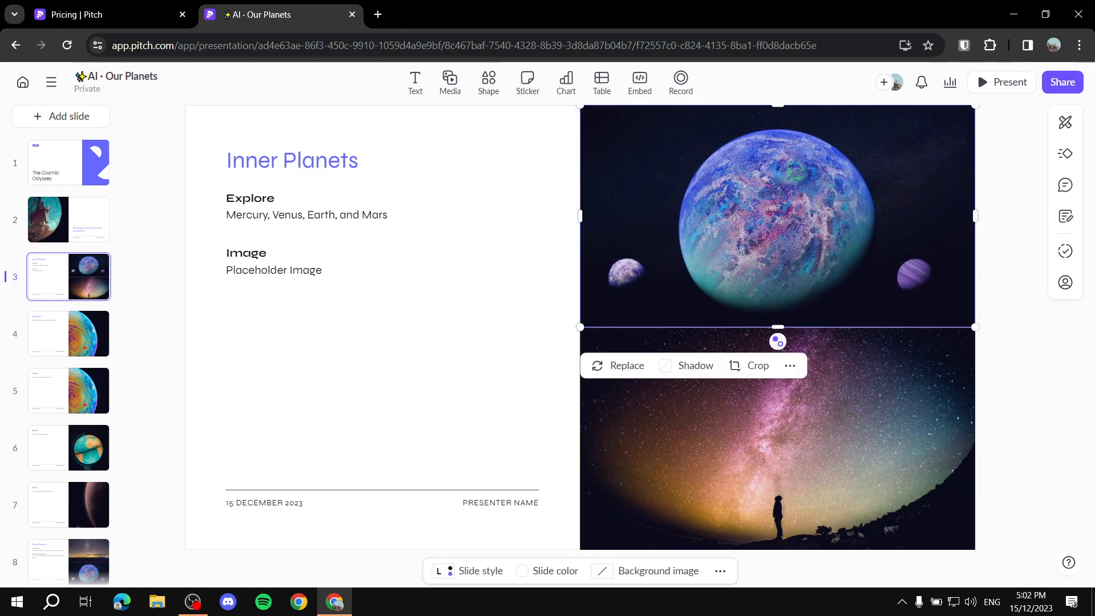
# Give the upper planet image on the Inner Planets slide a Retro shadow and raise its strength above 20%
pyautogui.click(687, 365)
pyautogui.click(802, 311)
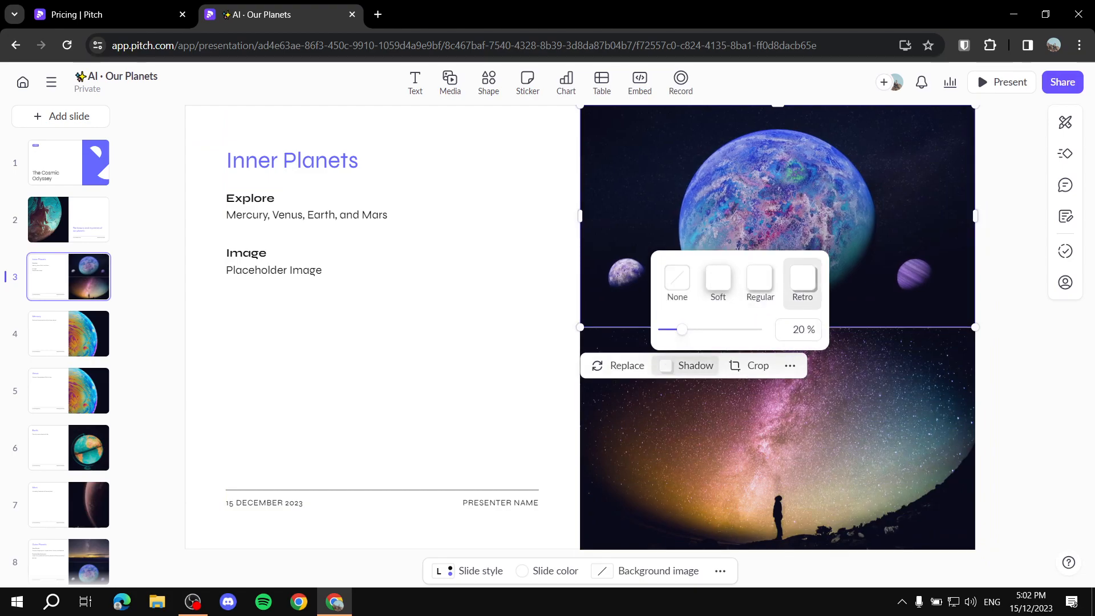
pyautogui.moveTo(681, 330); pyautogui.dragTo(701, 330)
pyautogui.click(491, 371)
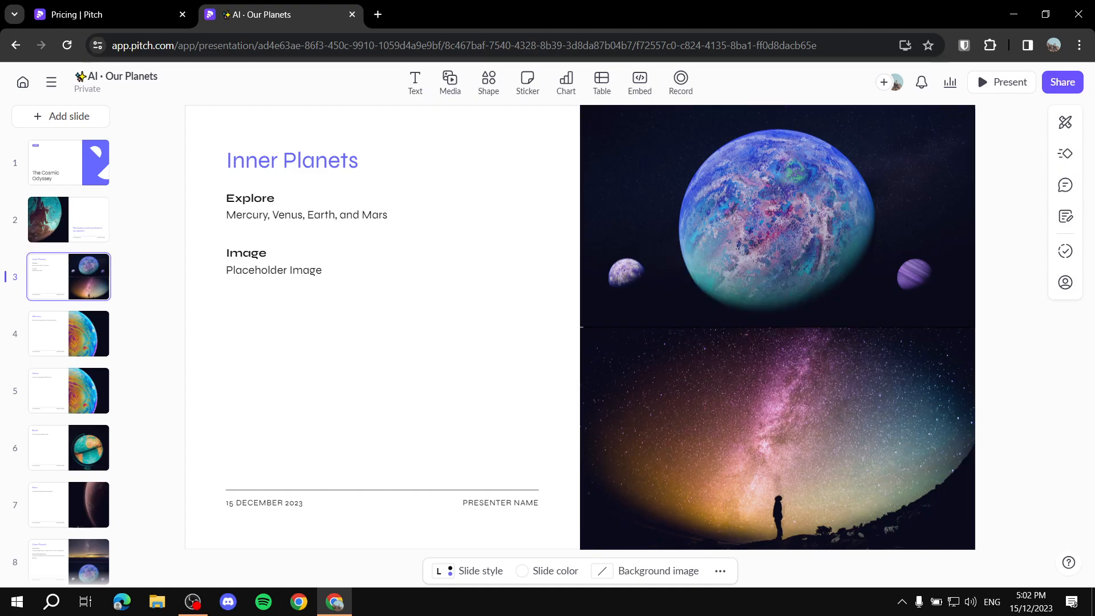
# Review slides 4 to 9 of the generated presentation, including the Venus, Earth, Mars and Jupiter slides
pyautogui.click(778, 422)
pyautogui.click(433, 365)
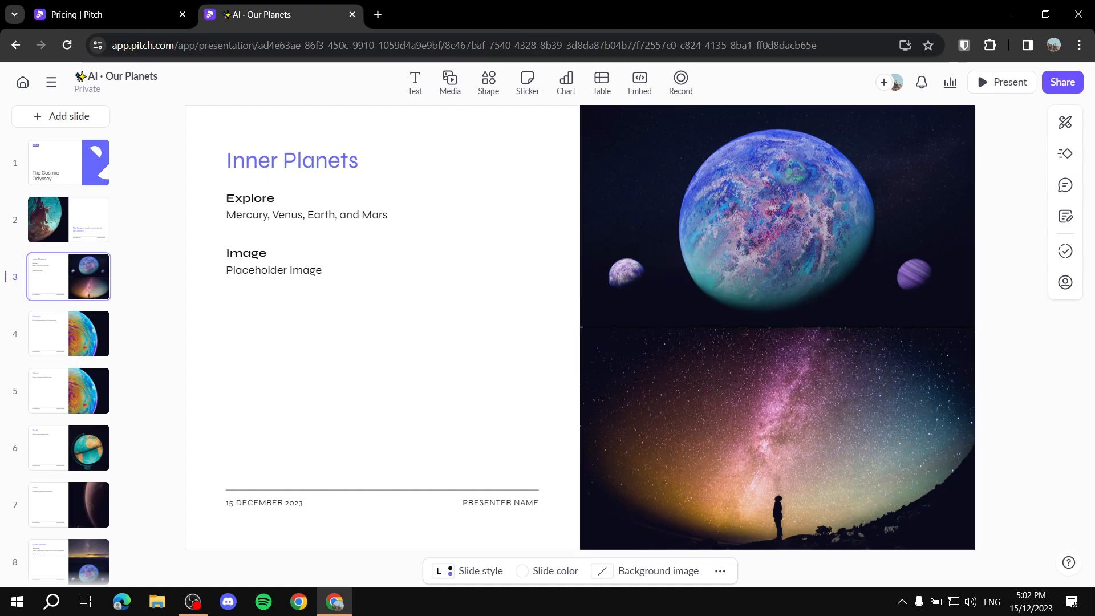
pyautogui.click(68, 334)
pyautogui.click(68, 391)
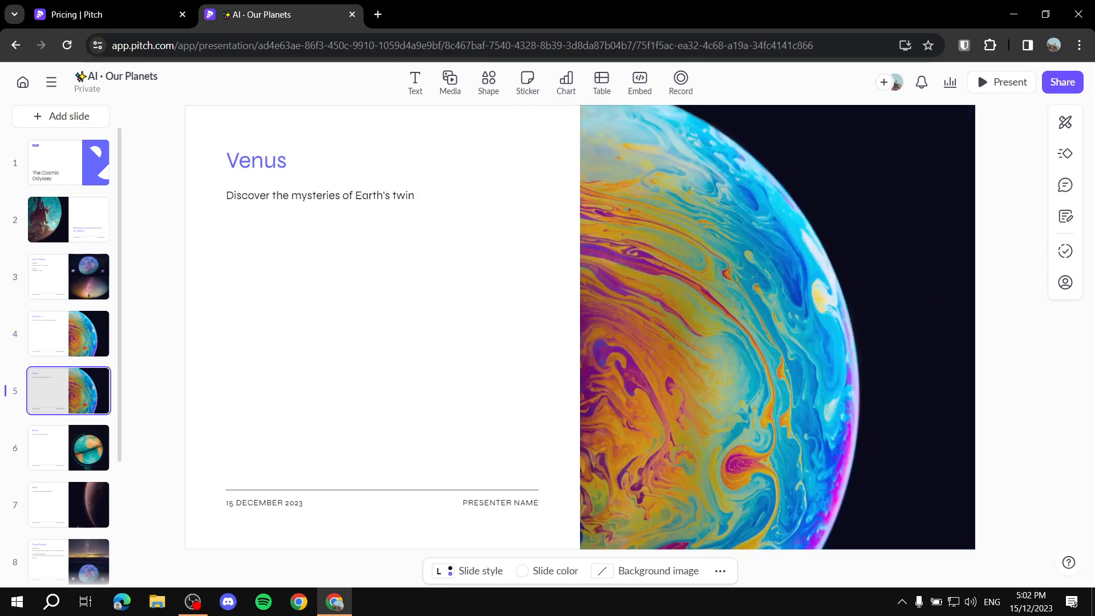
pyautogui.click(68, 448)
pyautogui.scroll(-2, 69, 448)
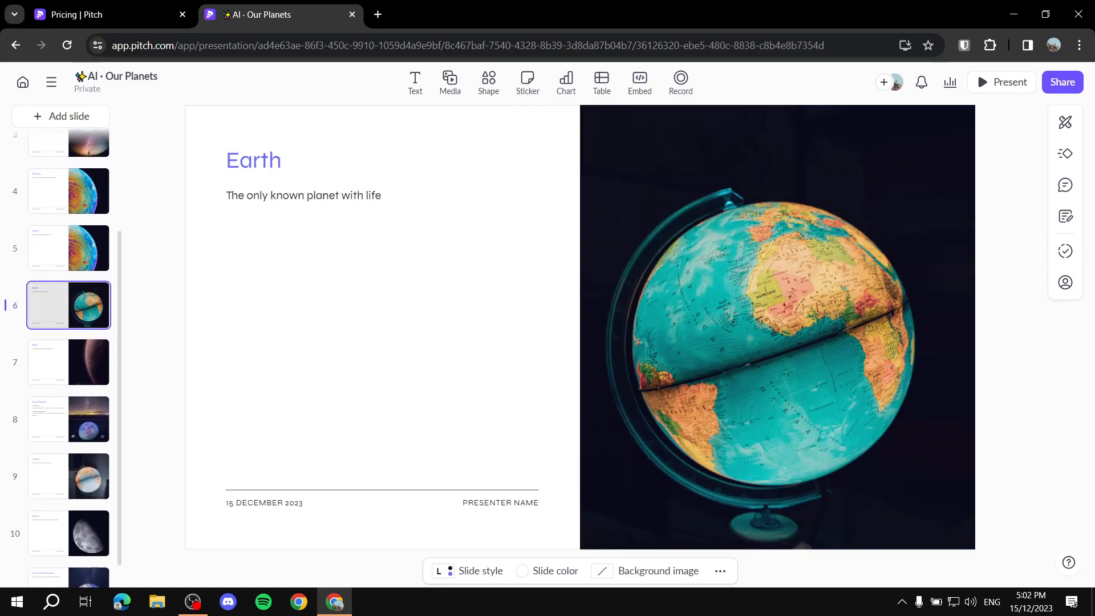
pyautogui.click(68, 363)
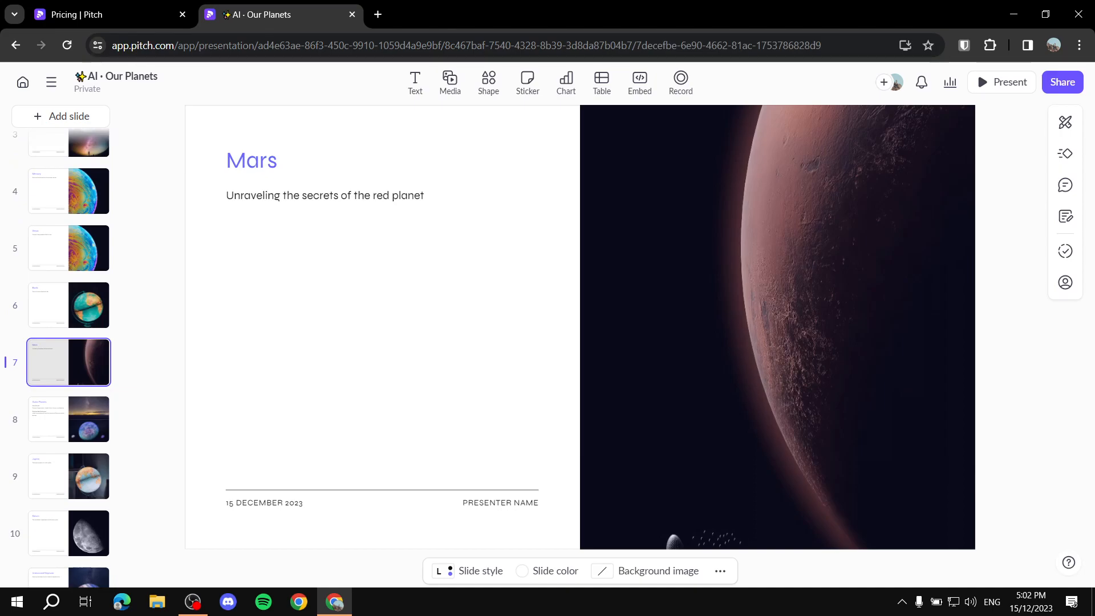
pyautogui.press('Down')
pyautogui.press('Down')
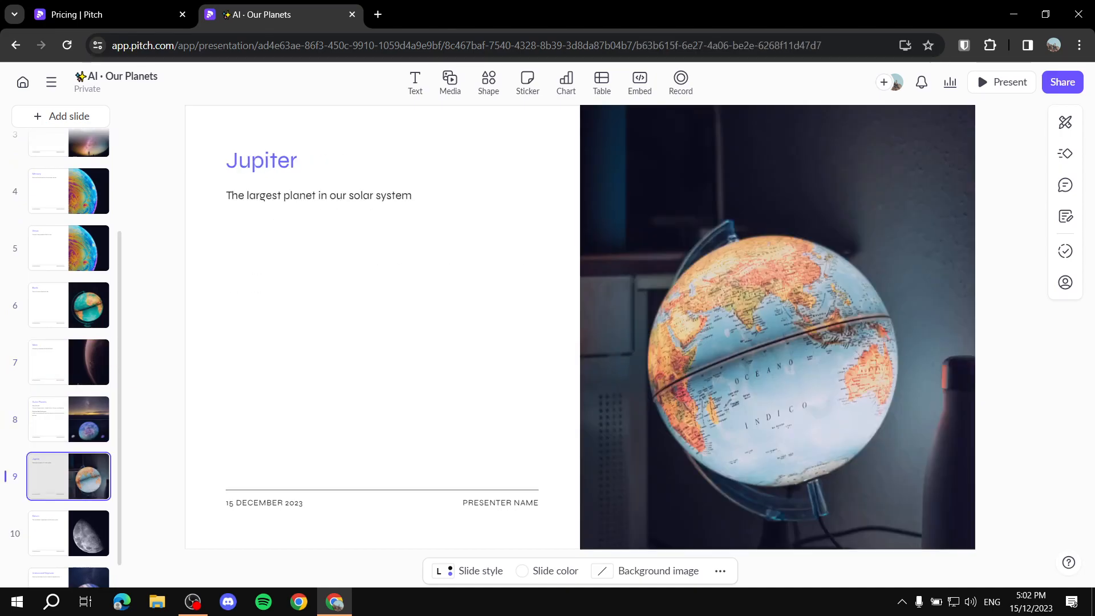
# Go to the final slide, Uranus and Neptune, and check the options for inviting collaborators to the presentation
pyautogui.press('Down')
pyautogui.press('Down')
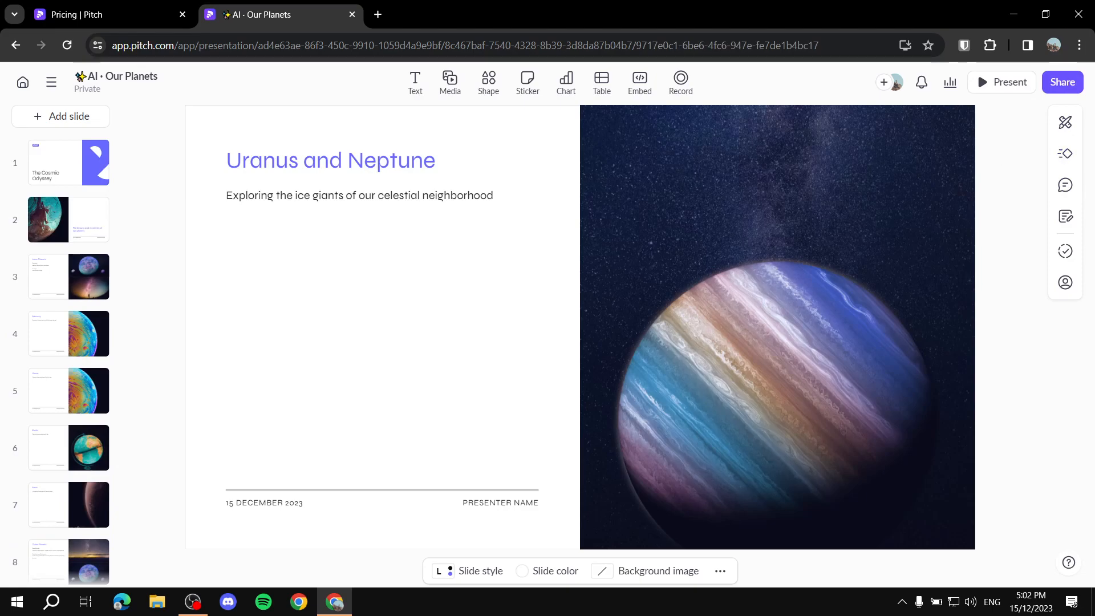
pyautogui.click(1062, 81)
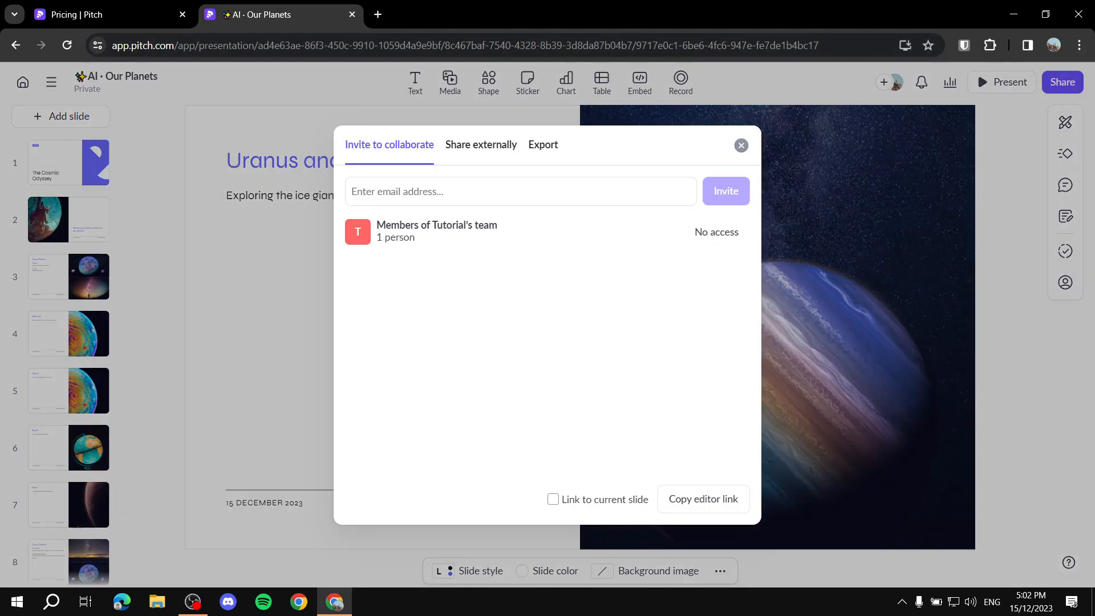
pyautogui.click(520, 192)
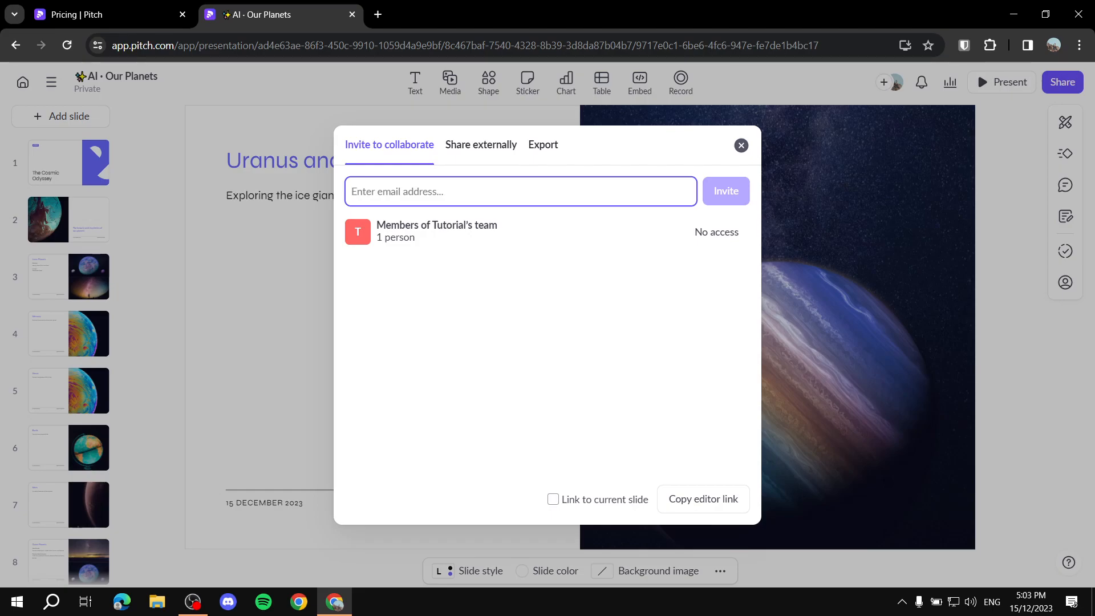
pyautogui.click(741, 145)
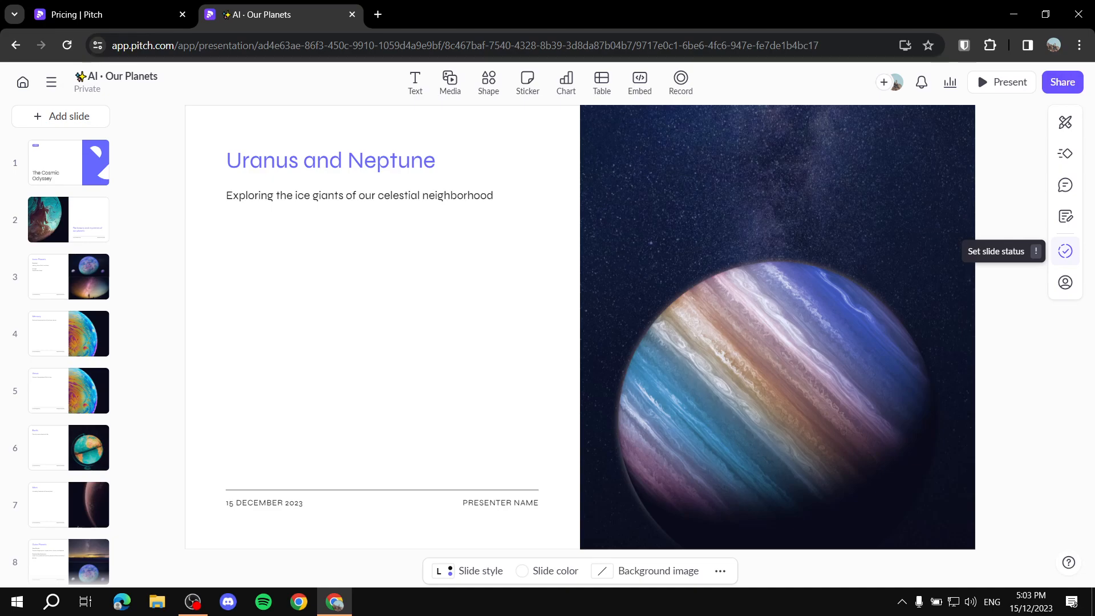
# Set the Uranus and Neptune slide's status to In progress and switch it to To do
pyautogui.click(1065, 251)
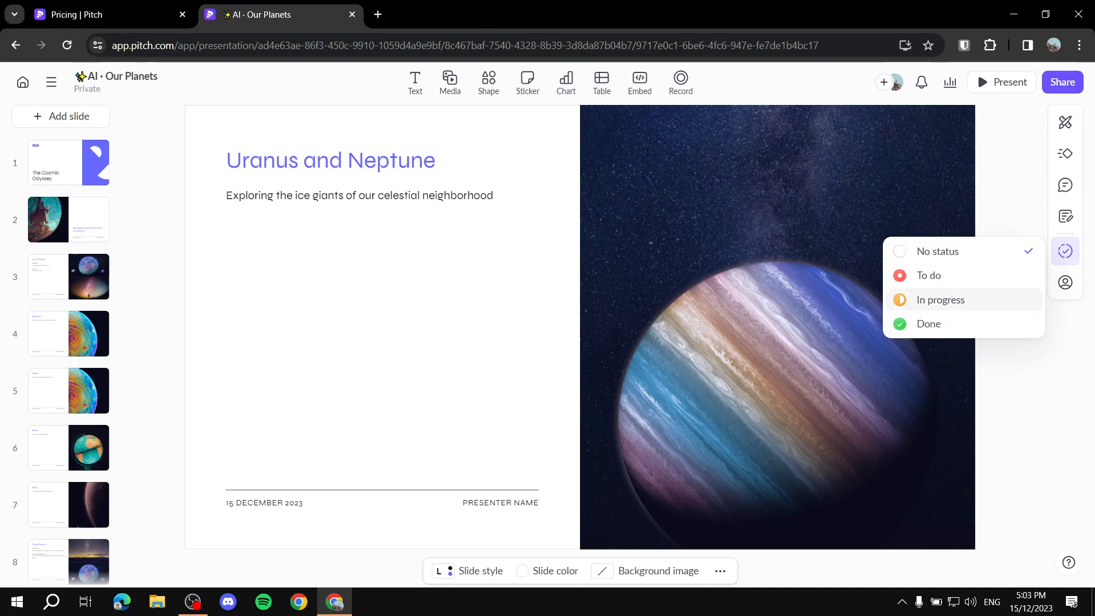
pyautogui.click(941, 300)
pyautogui.click(1065, 251)
pyautogui.click(941, 274)
# Assign the Uranus and Neptune slide to yourself and mark its status as Done
pyautogui.click(1065, 282)
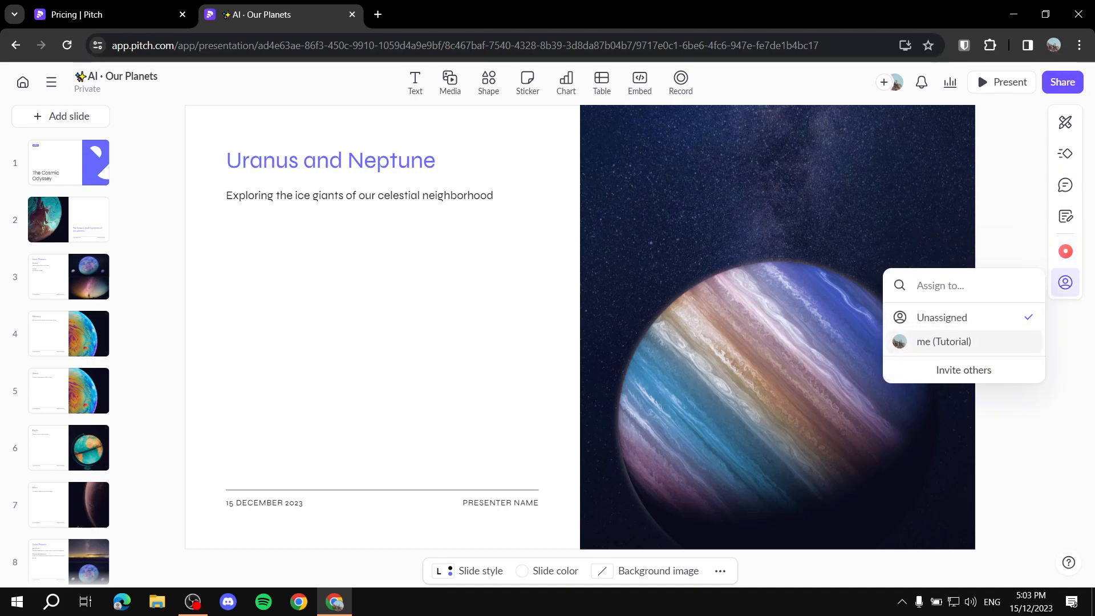
pyautogui.click(944, 341)
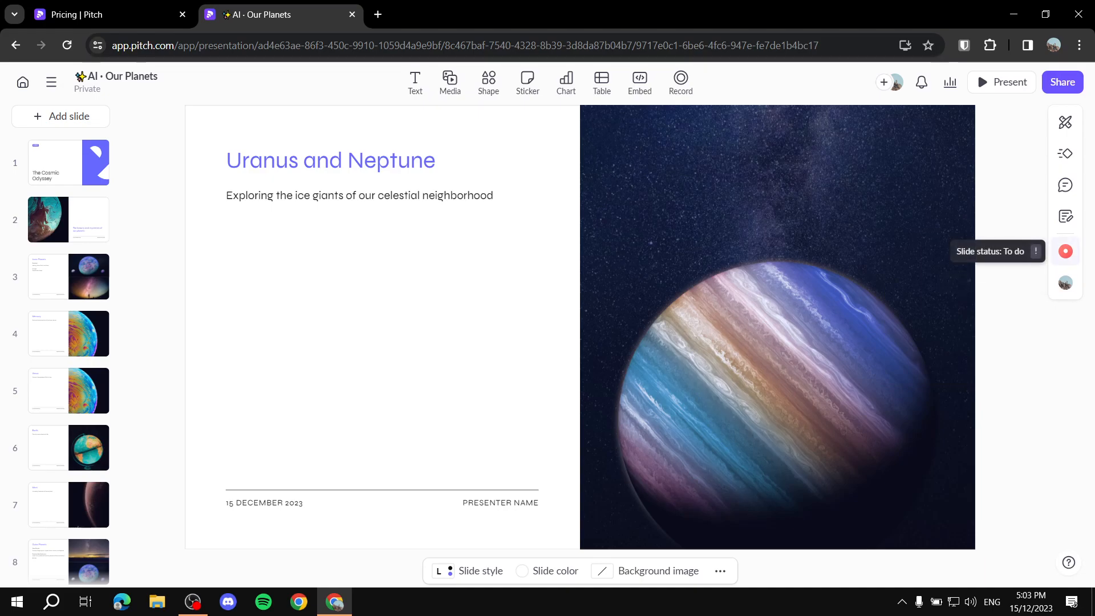
pyautogui.click(1065, 251)
pyautogui.click(927, 323)
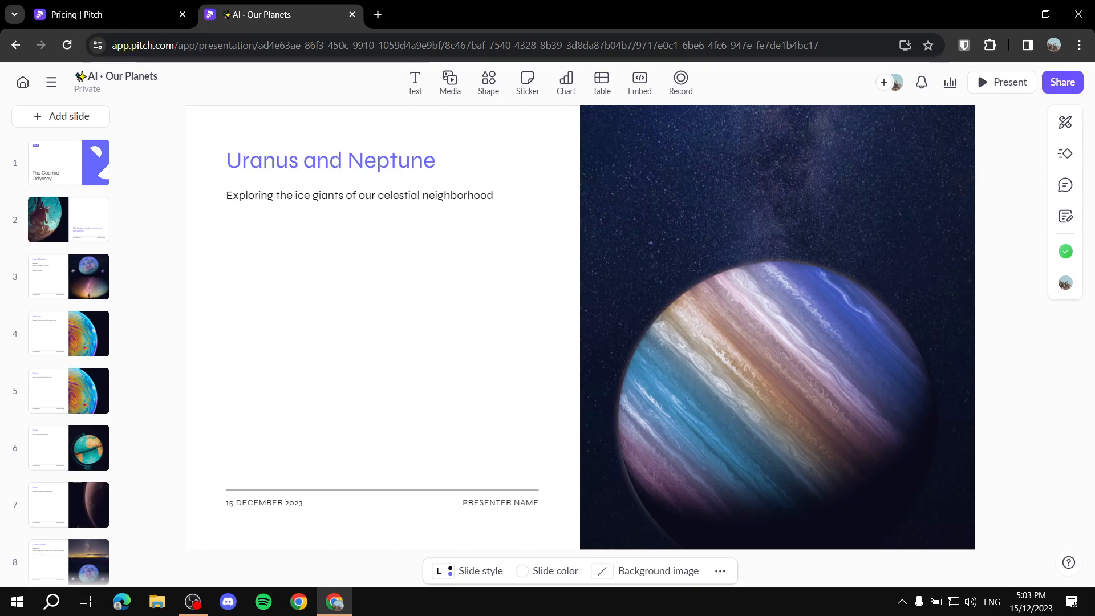
# On the Inner Planets slide, check the assignee choices and the form for inviting others to the presentation
pyautogui.click(68, 277)
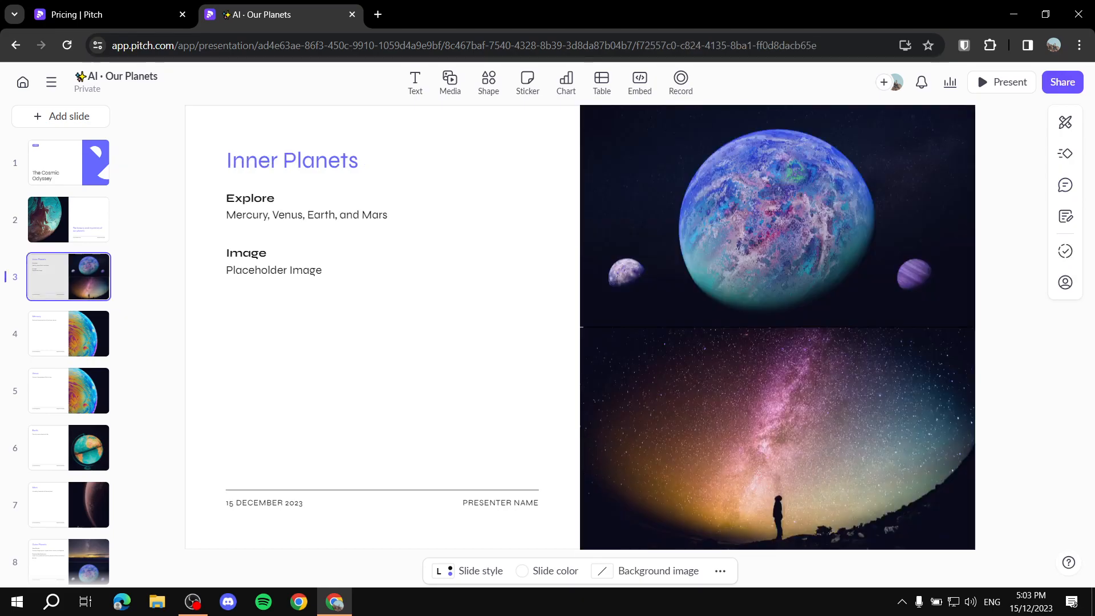
pyautogui.click(1065, 282)
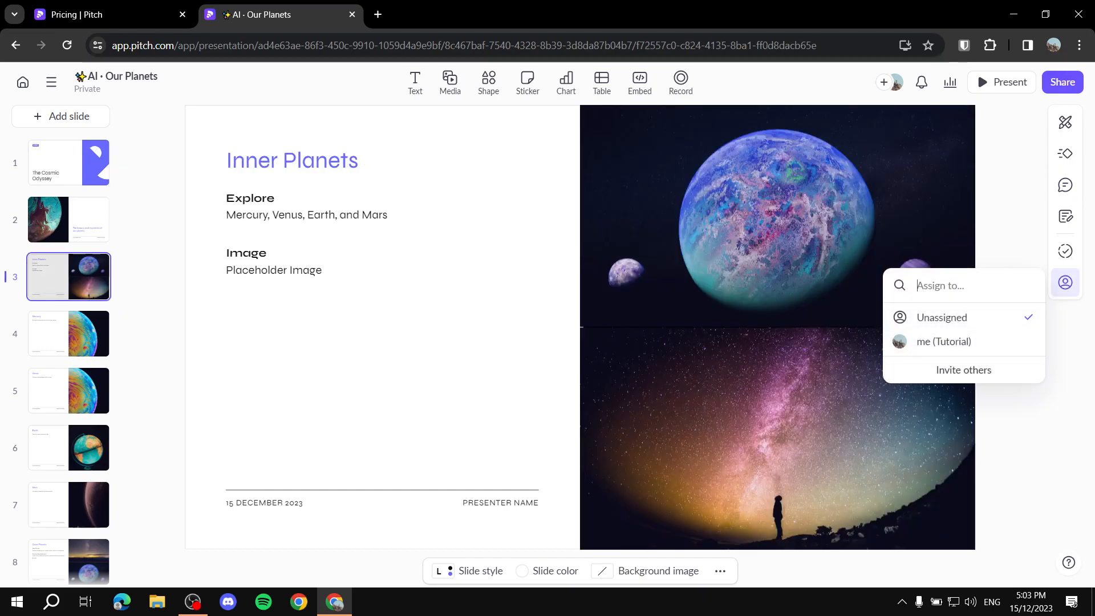
pyautogui.click(964, 370)
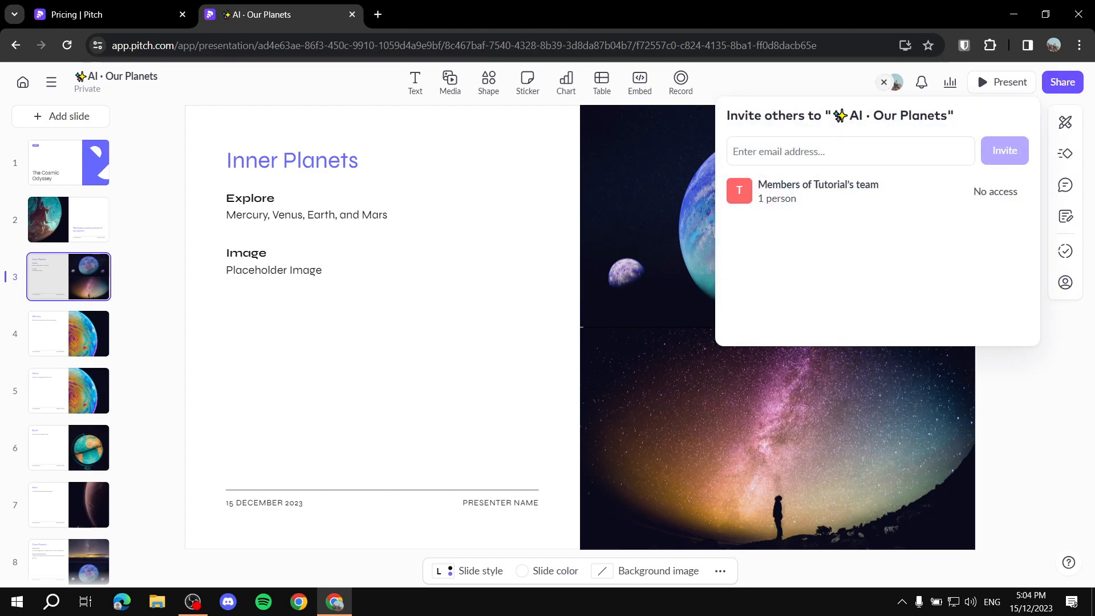
pyautogui.press('Escape')
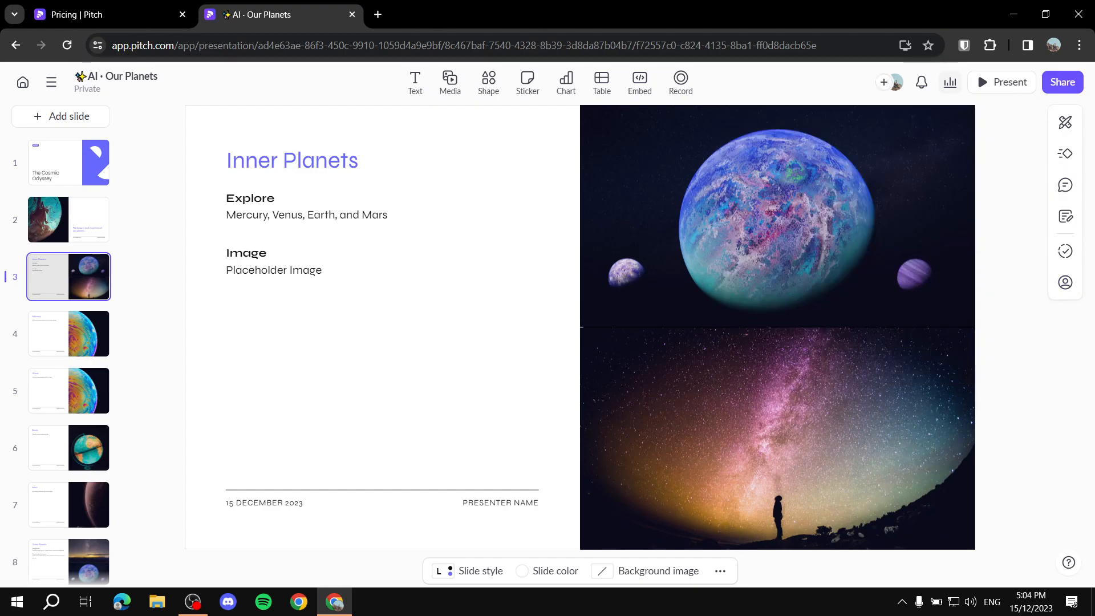
# Look through the sticker collections and the Google Sheets and Google Analytics chart integrations without inserting anything
pyautogui.moveTo(951, 83)
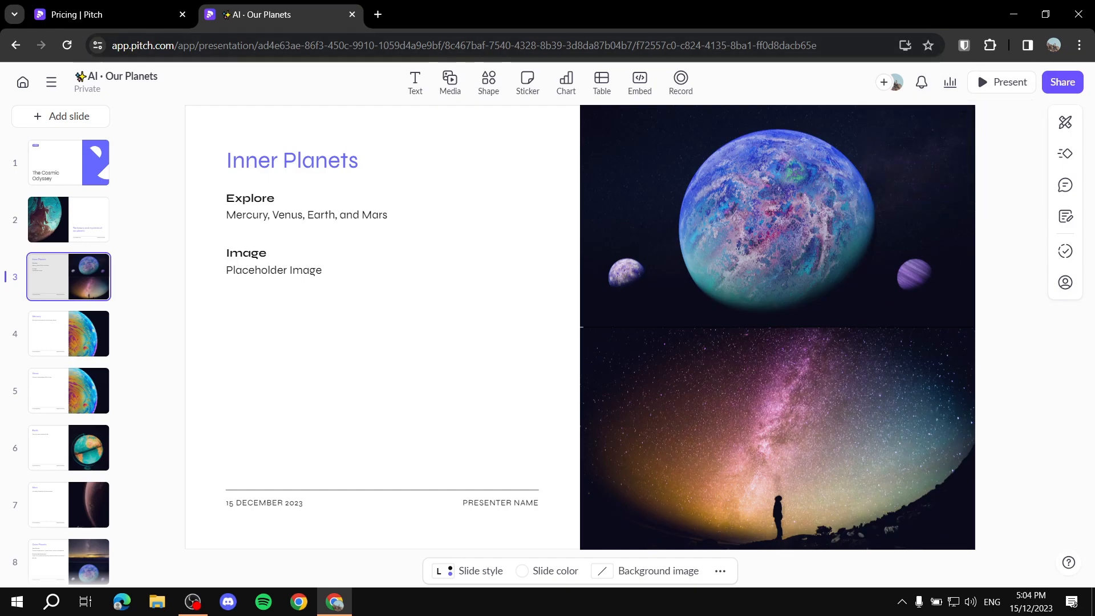
pyautogui.click(528, 83)
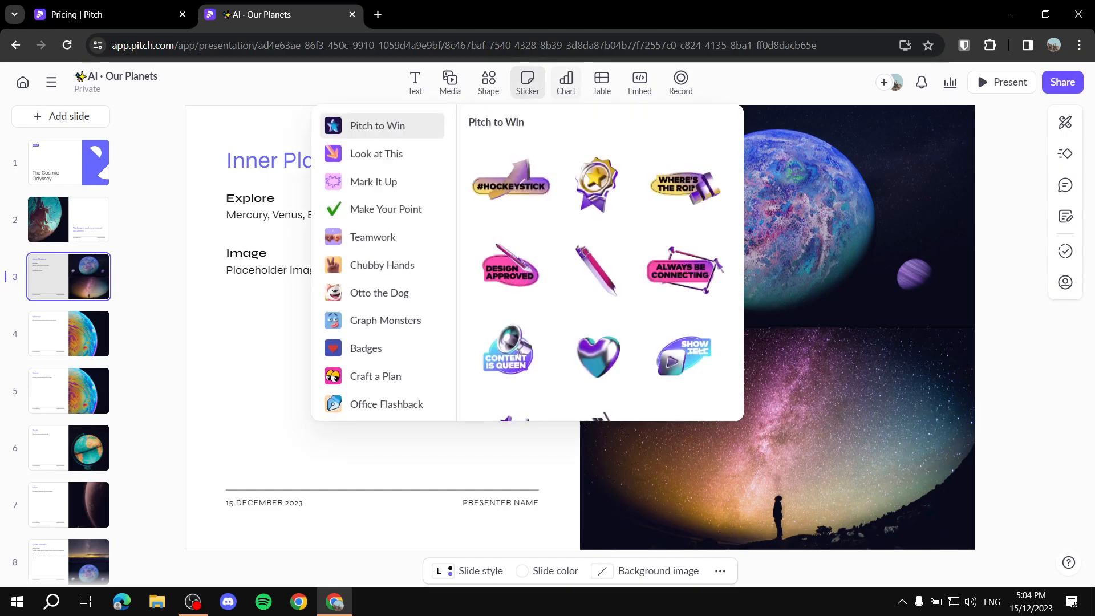
pyautogui.click(566, 83)
pyautogui.click(393, 208)
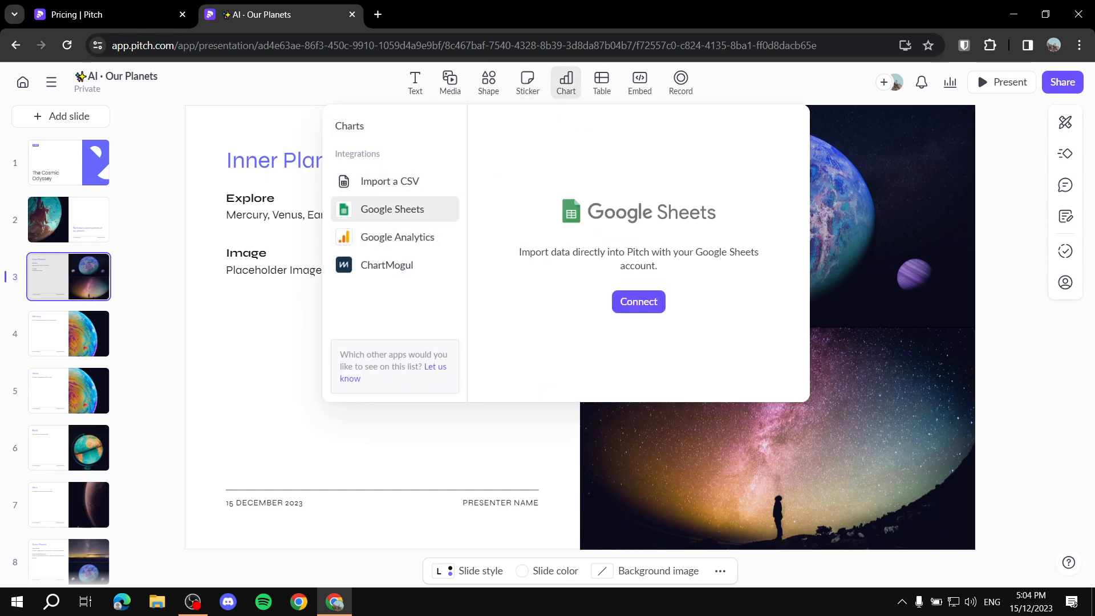
pyautogui.click(397, 237)
pyautogui.click(656, 454)
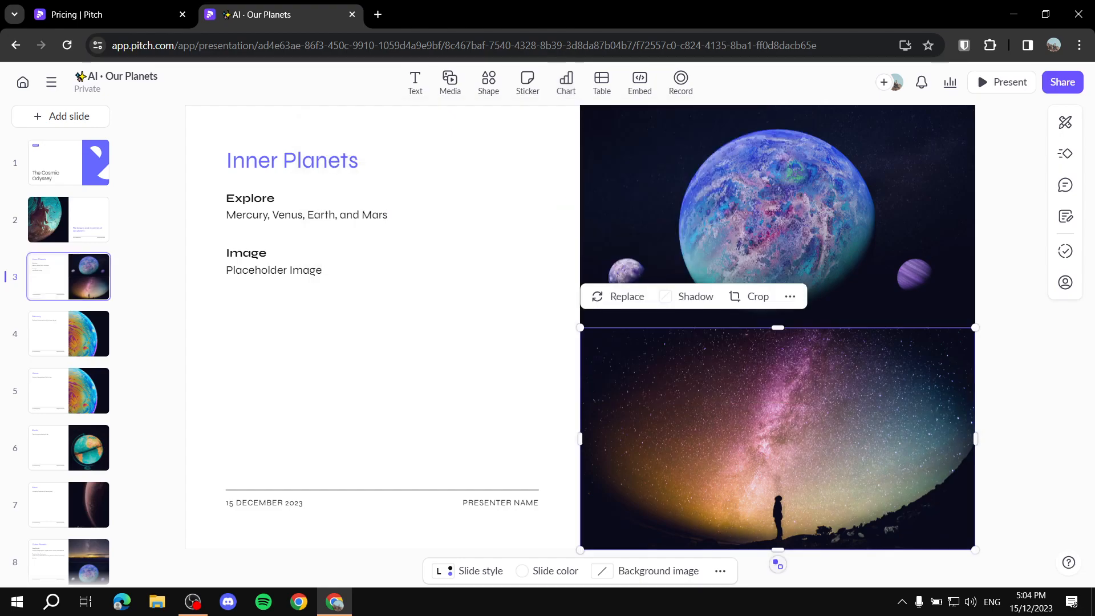
pyautogui.press('Escape')
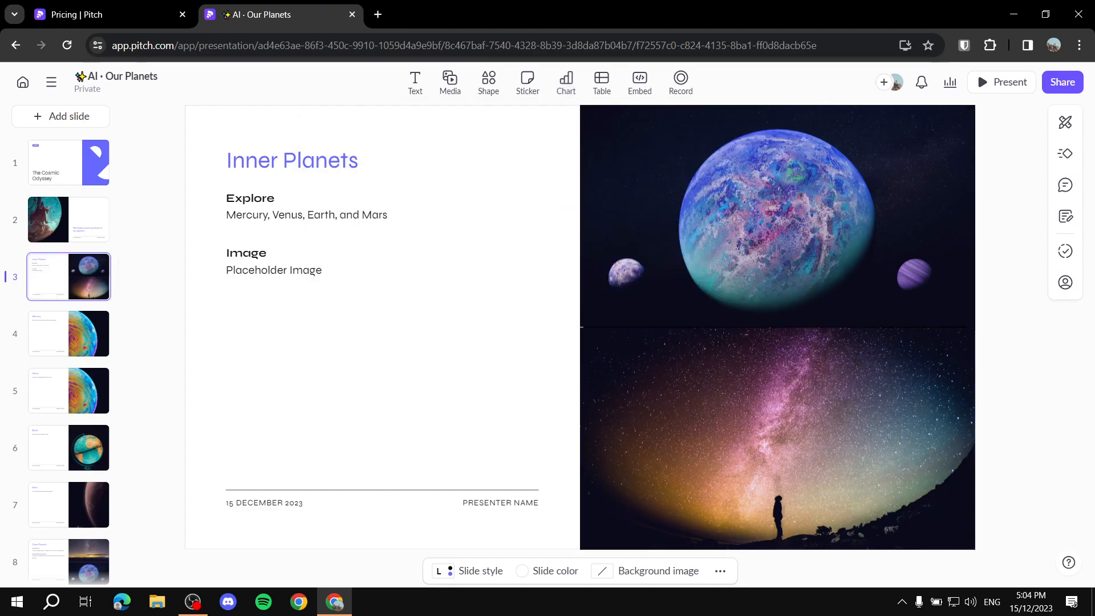
# Review the Mercury and Venus slides and return to the Uranus and Neptune slide
pyautogui.click(68, 334)
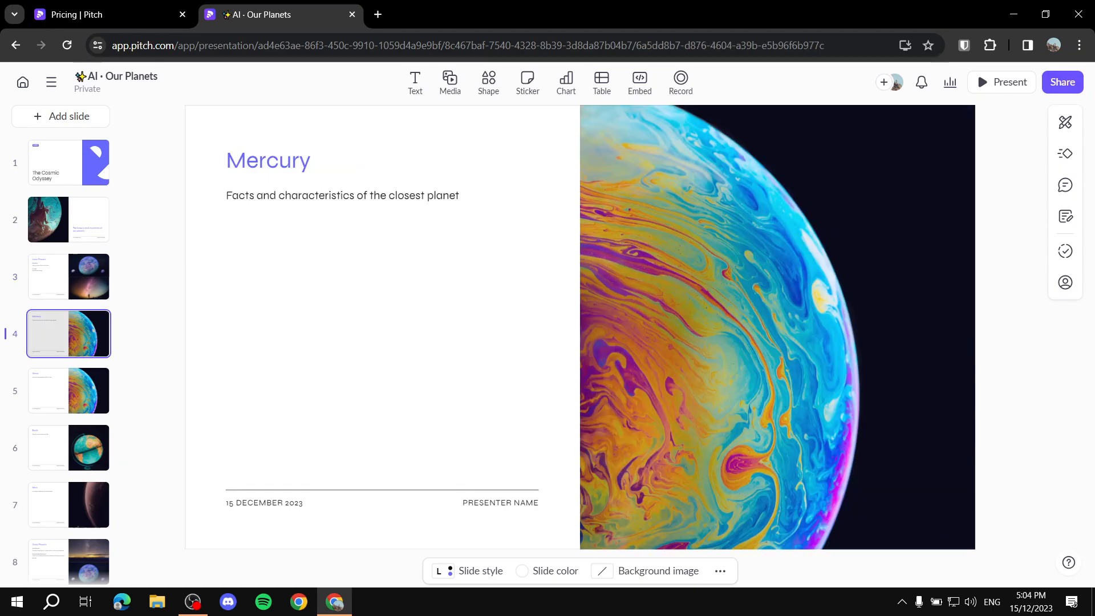
pyautogui.click(69, 391)
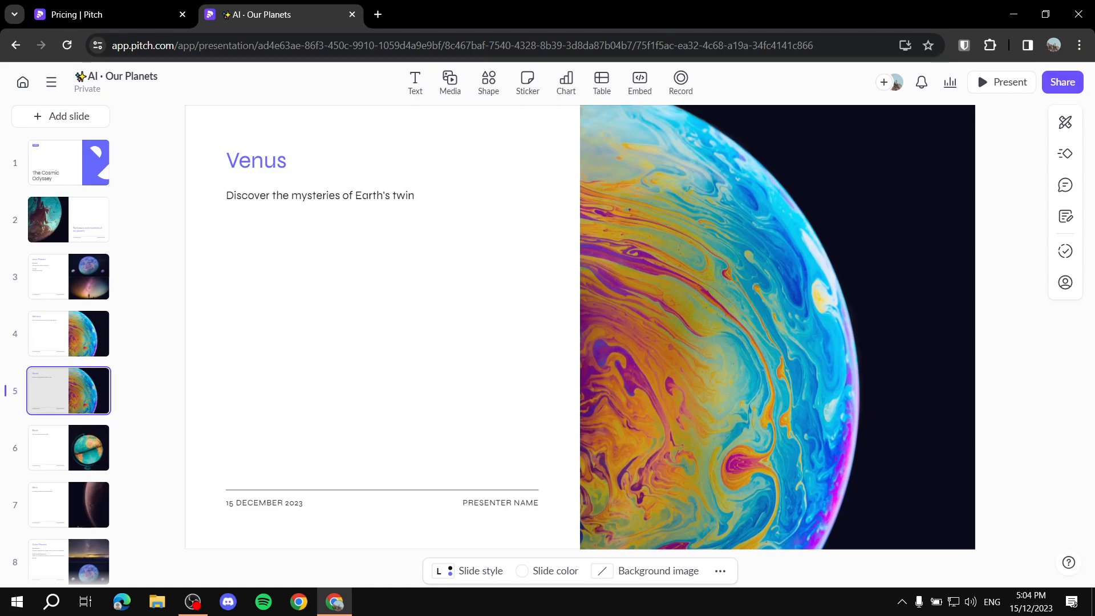
pyautogui.scroll(-3, 69, 342)
pyautogui.click(68, 559)
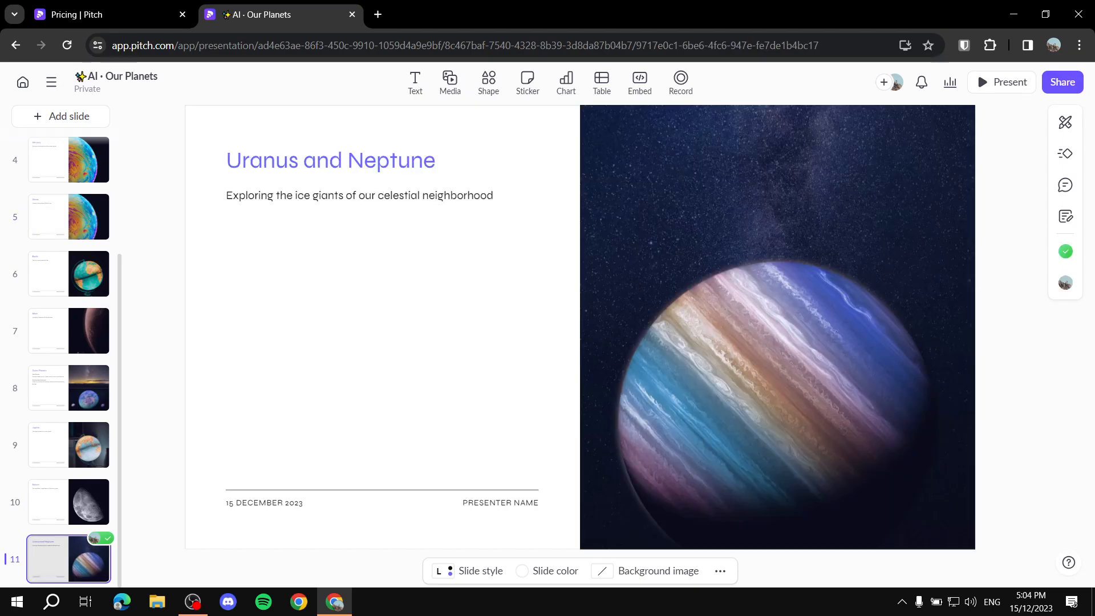